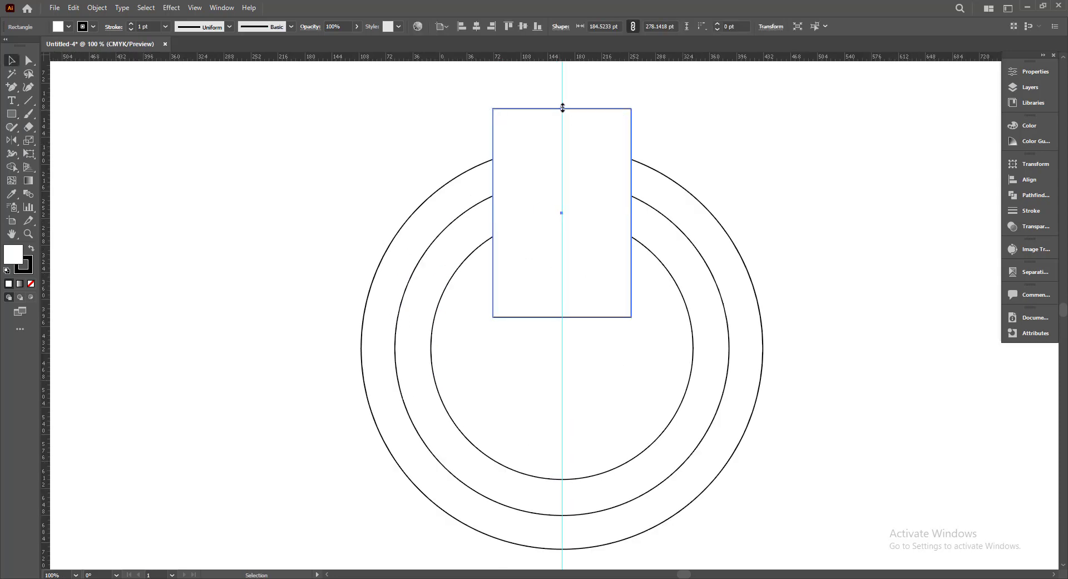
Step: Enlarge the rectangle slightly, and use Shape Builder to remove its overlap with the concentric circles and the innermost circle's area
drag(563, 108, 565, 100)
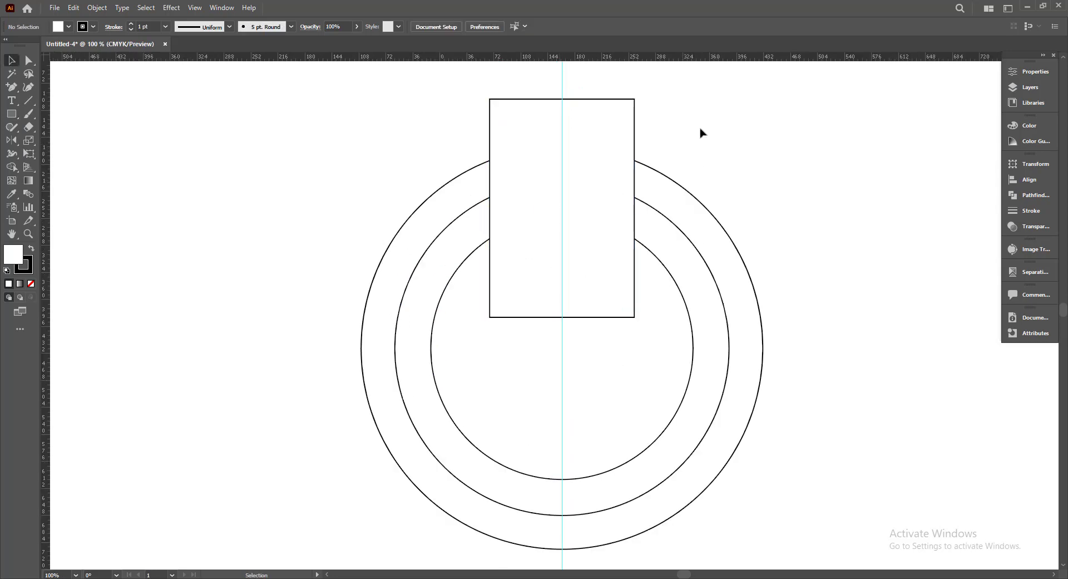
drag(771, 175, 671, 313)
shift+click(615, 277)
key(shift+m)
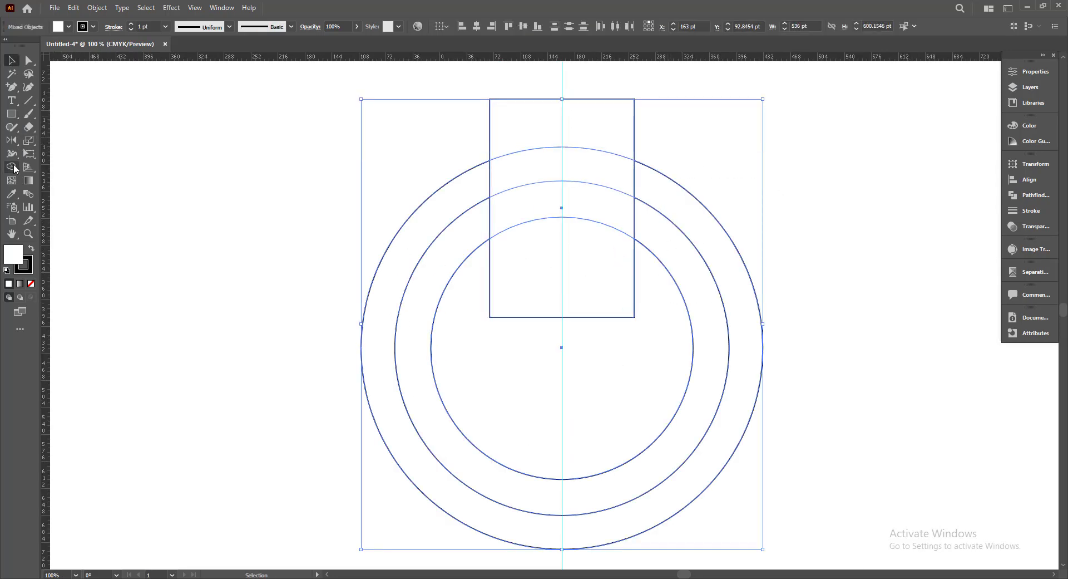
alt+click(520, 136)
alt+click(520, 167)
alt+click(521, 252)
alt+click(533, 345)
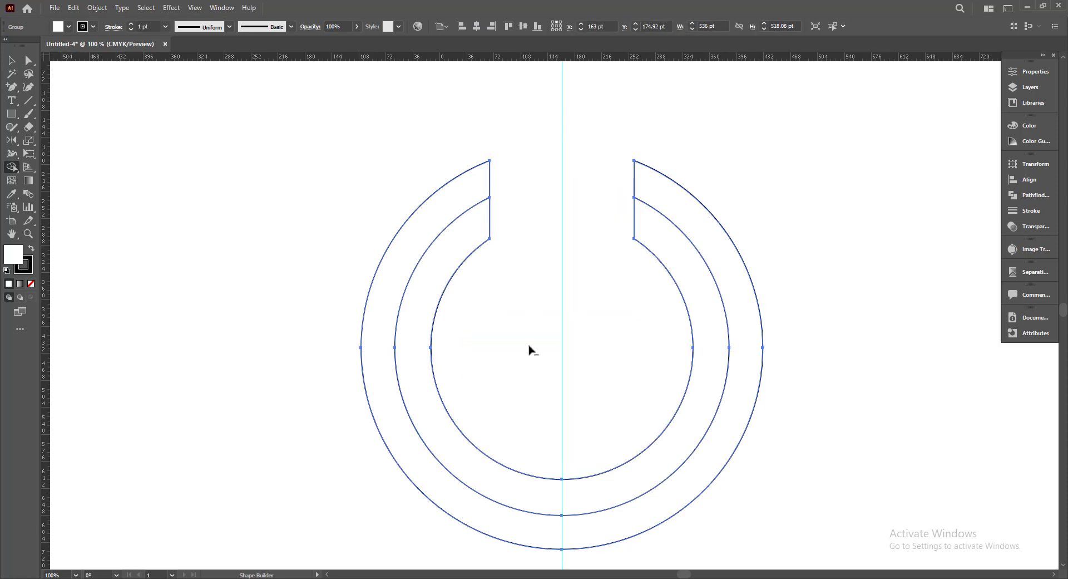
click(28, 61)
click(416, 169)
drag(520, 183, 508, 198)
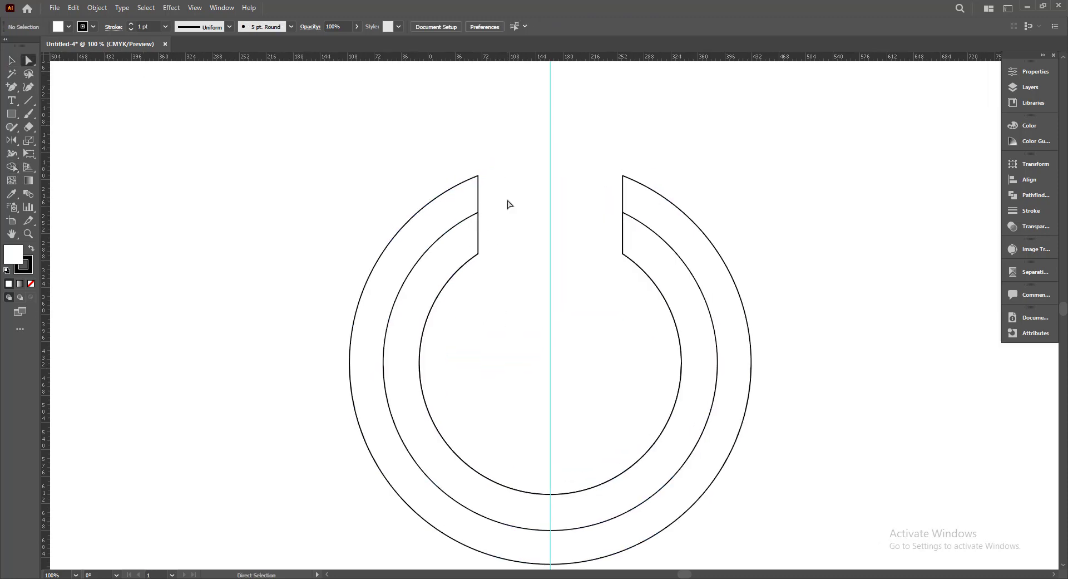
scroll(668, 162, down, 1)
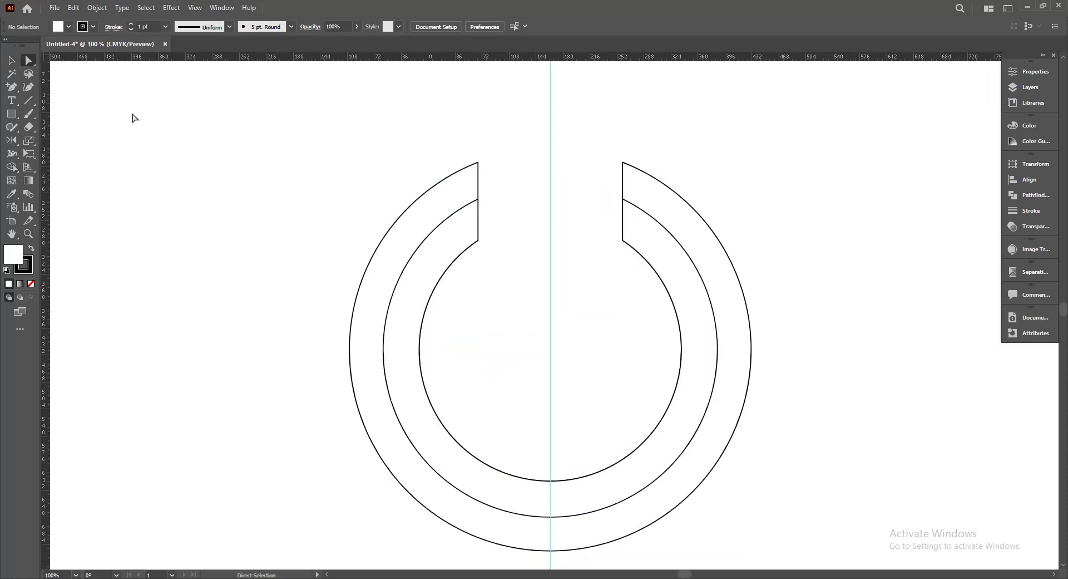
click(432, 295)
click(394, 233)
click(329, 203)
Step: Ungroup the ring pieces and cut the inner open ring out of the artwork to the clipboard
click(11, 61)
click(447, 223)
right_click(708, 219)
click(736, 312)
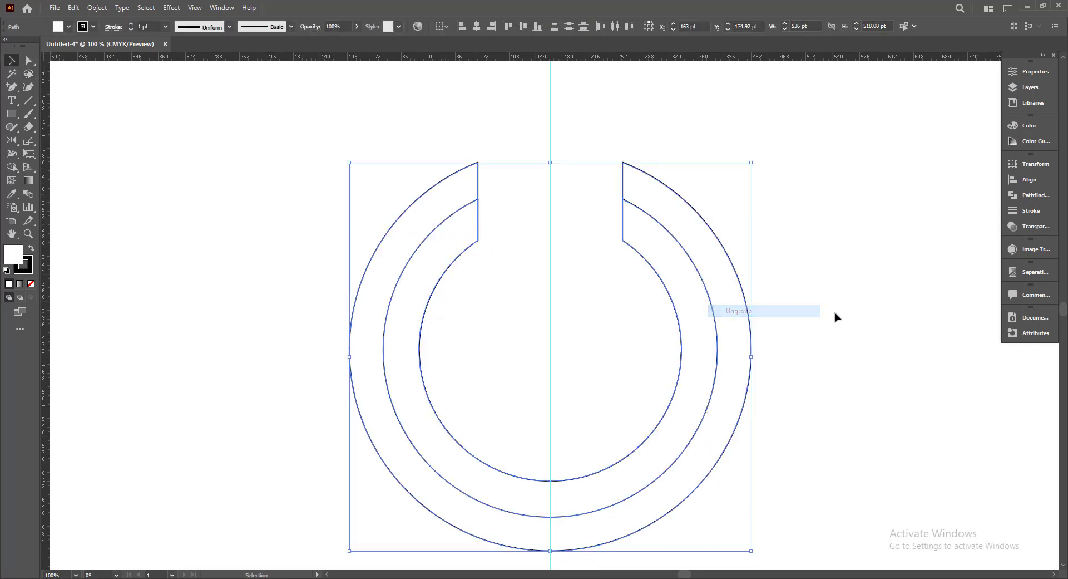
click(835, 314)
click(670, 234)
click(560, 228)
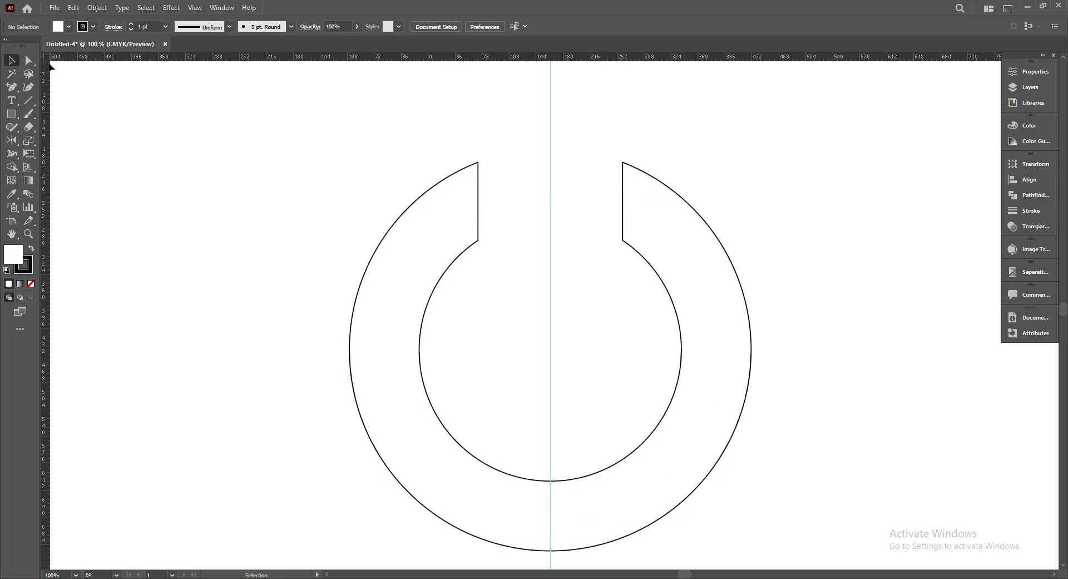
Step: Round the corners at both open ends of the remaining ring into fully rounded caps
key(a)
drag(443, 144, 502, 281)
drag(601, 125, 715, 299)
click(614, 145)
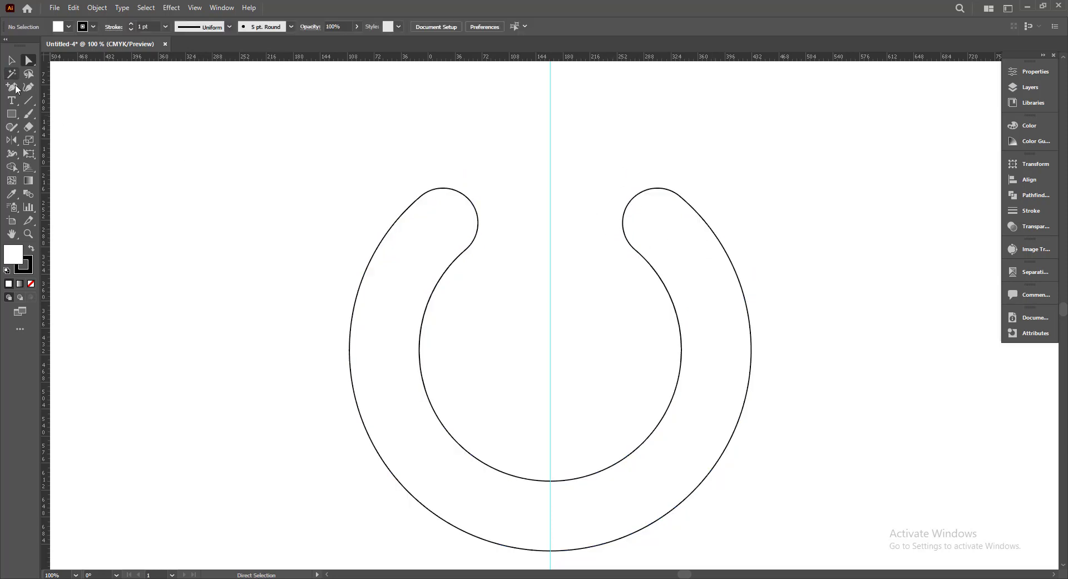
Step: Fill the rounded open ring with the yellow-to-red linear gradient preset
click(10, 62)
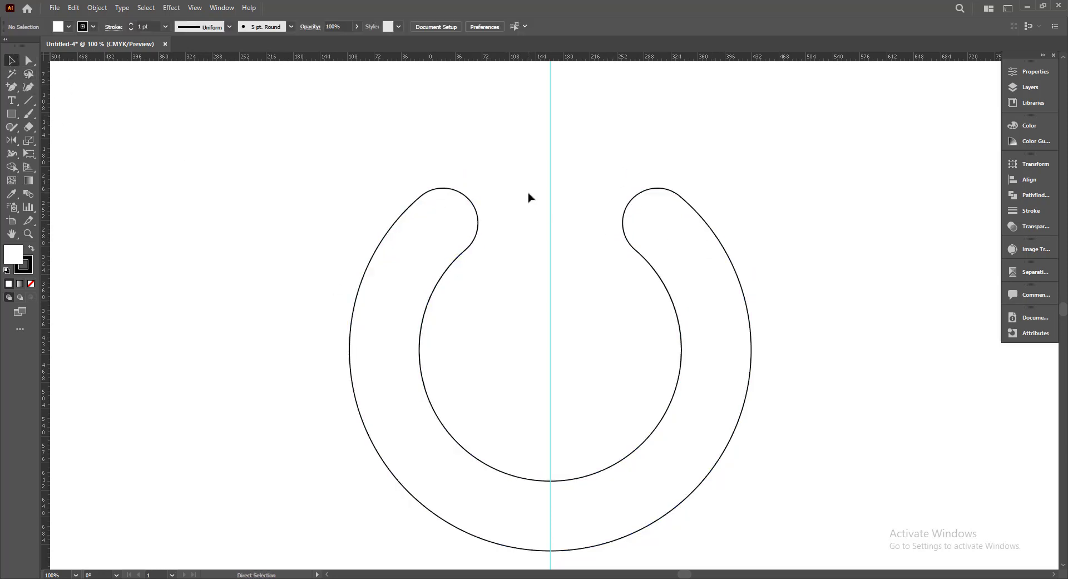
click(432, 255)
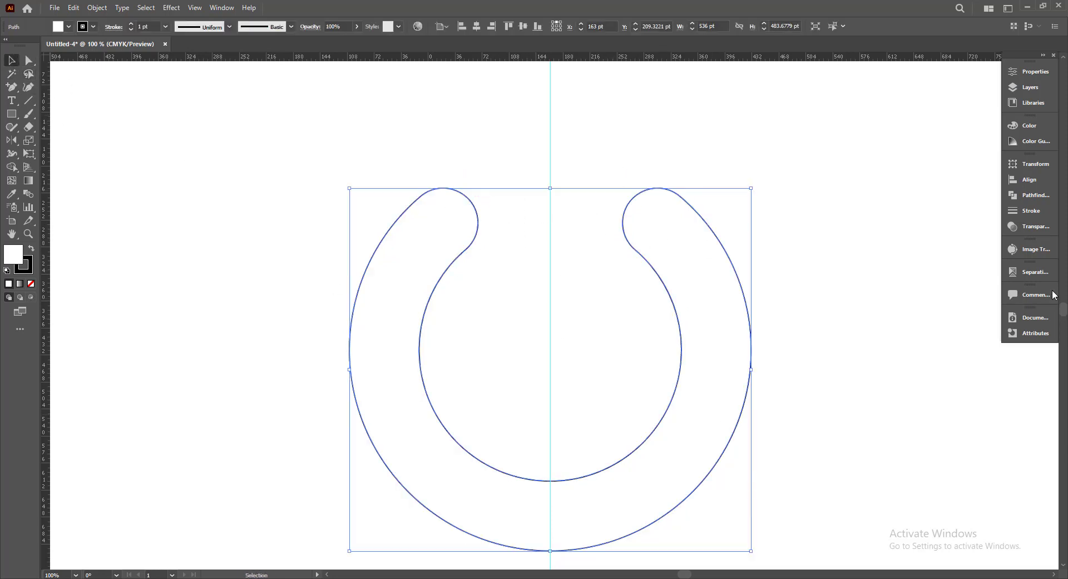
click(221, 7)
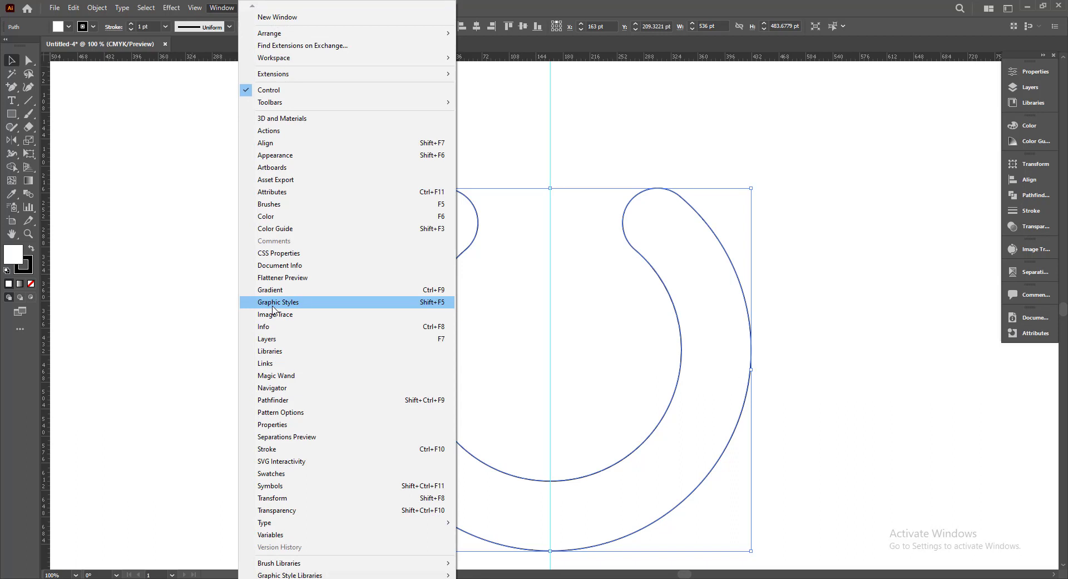
click(271, 289)
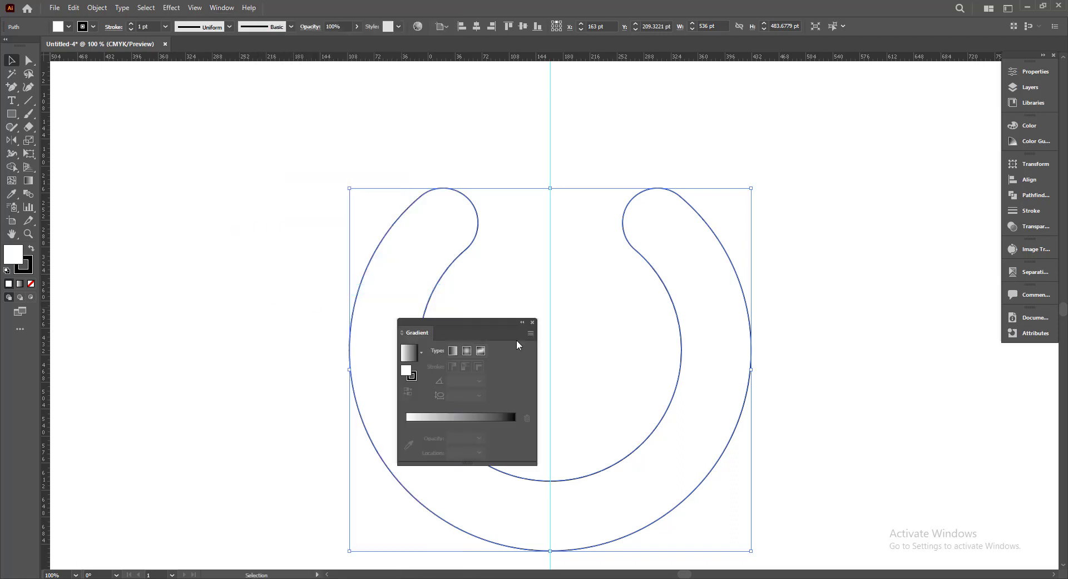
drag(491, 321, 987, 346)
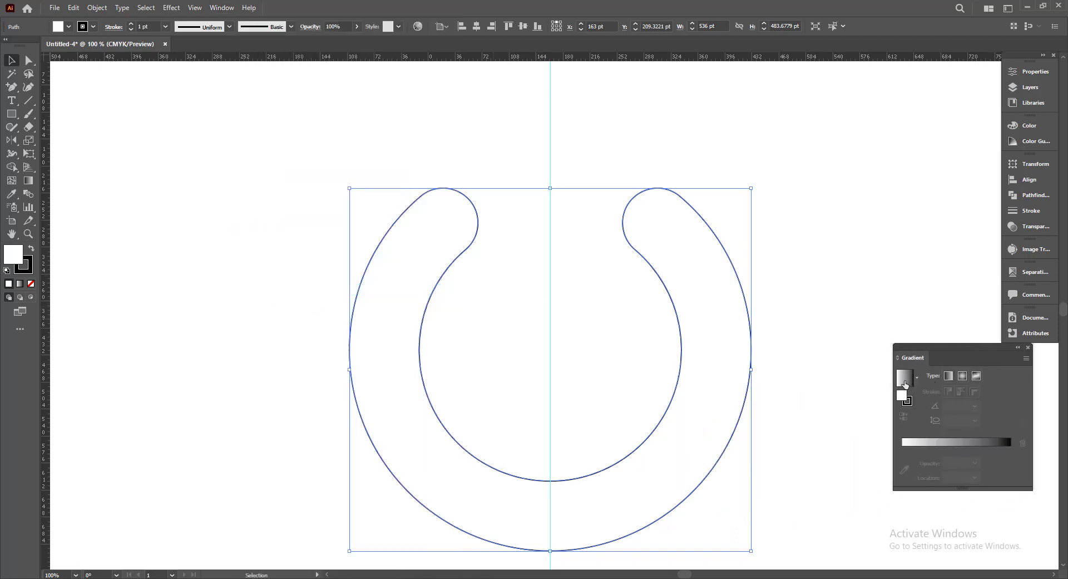
click(905, 384)
click(917, 378)
click(875, 418)
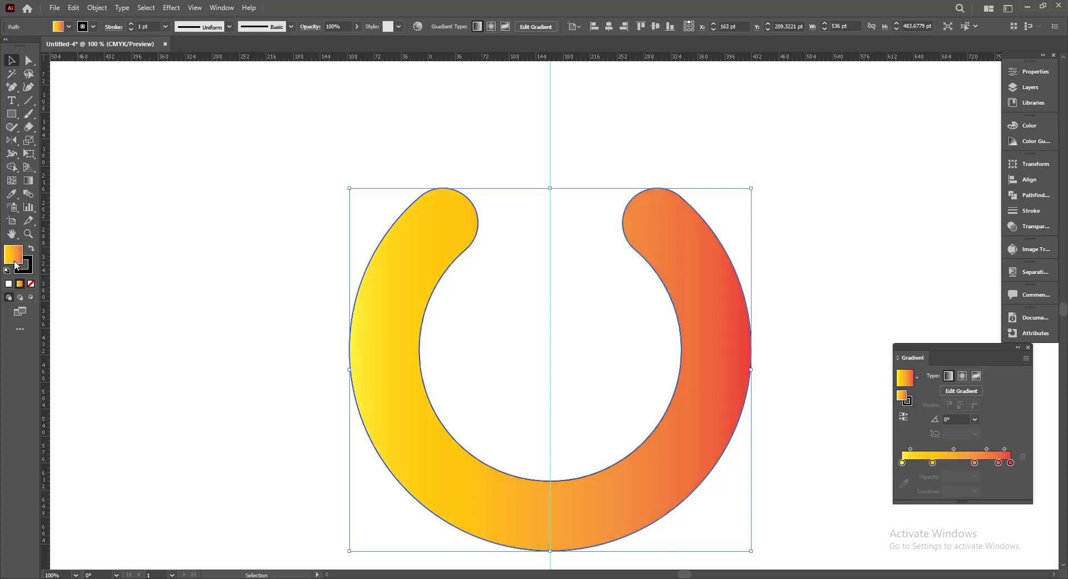
Step: Remove the stroke from the ring and make its gradient fill active again
click(16, 265)
click(30, 283)
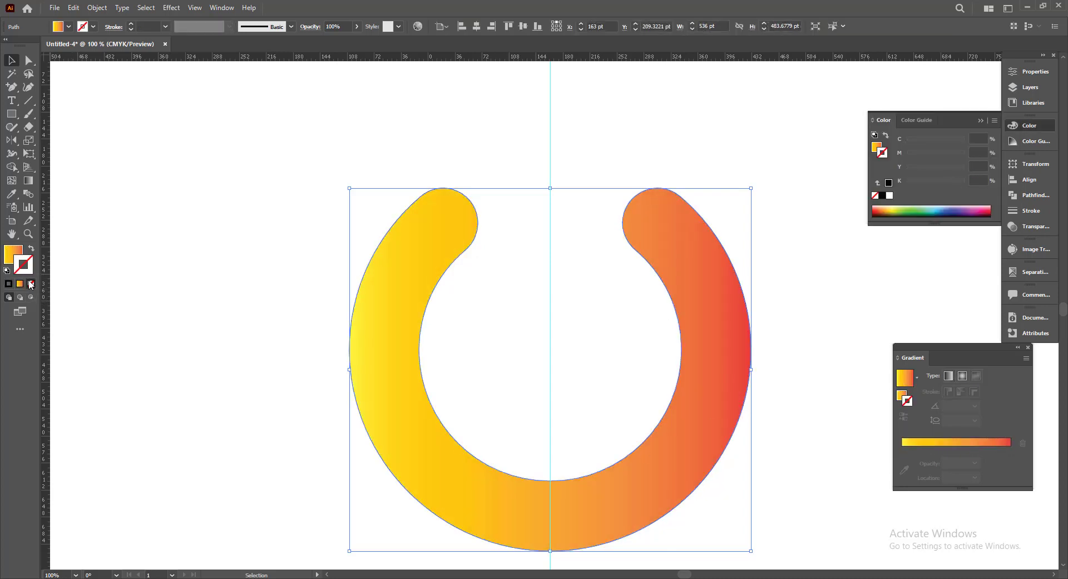
click(13, 257)
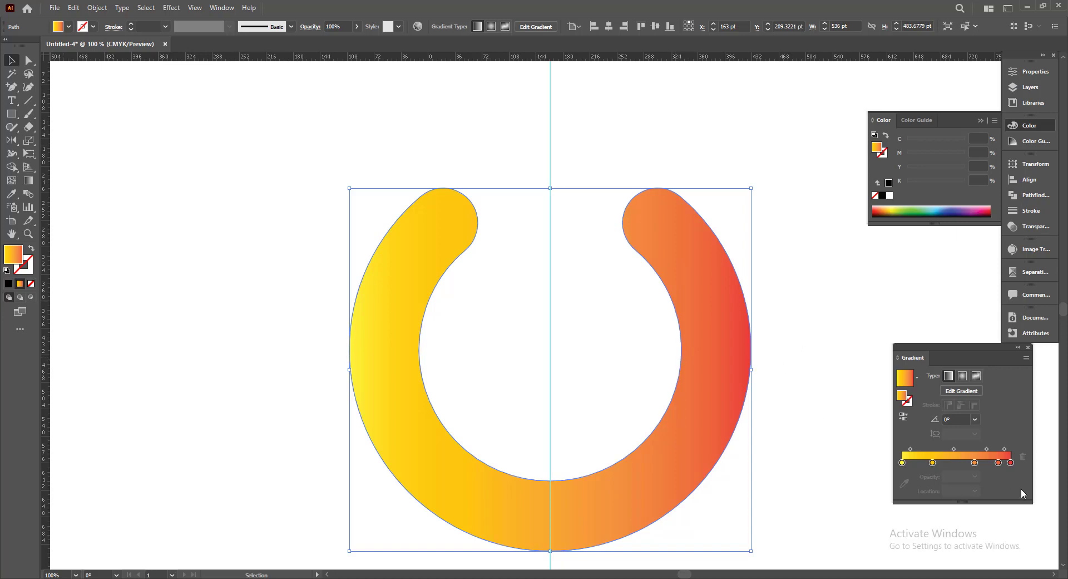
Step: Delete the gradient's intermediate color stops, keeping only the yellow and red ends, and shift the blend midpoint close to the centre
click(975, 462)
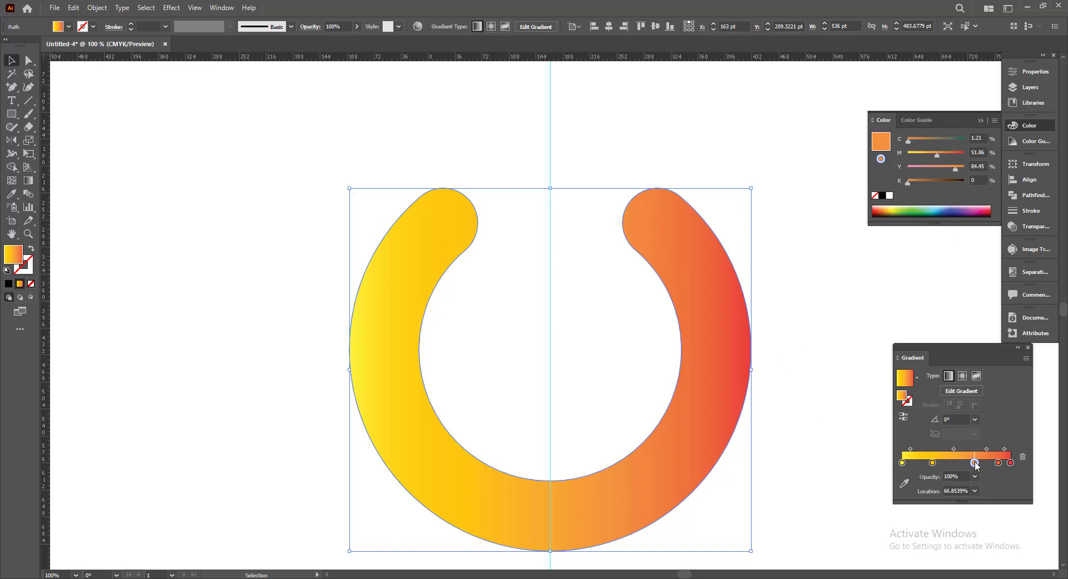
key(Delete)
key(ctrl+z)
click(1023, 456)
click(1022, 459)
click(1022, 458)
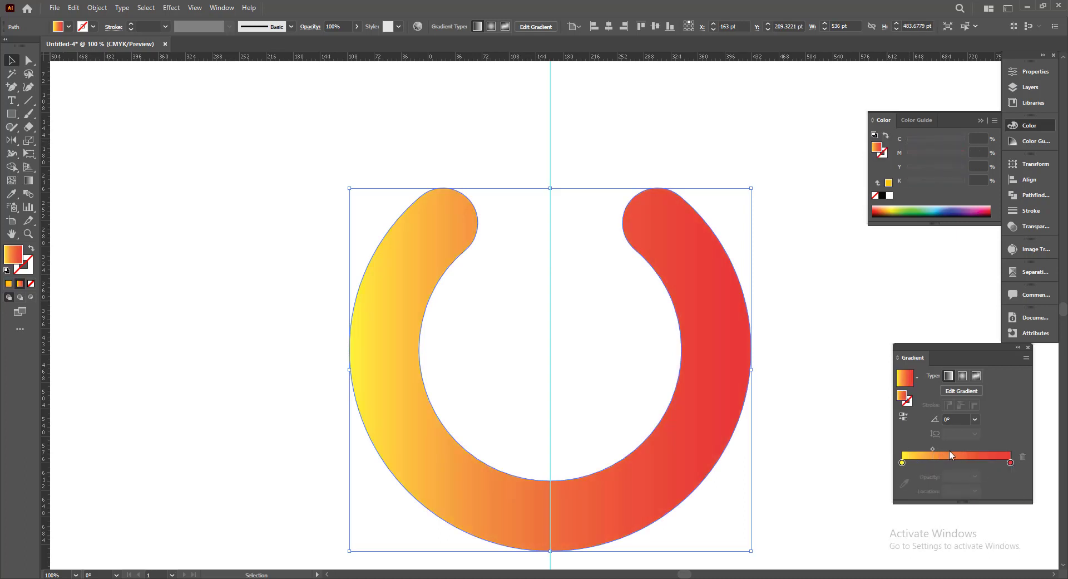
drag(933, 448, 955, 451)
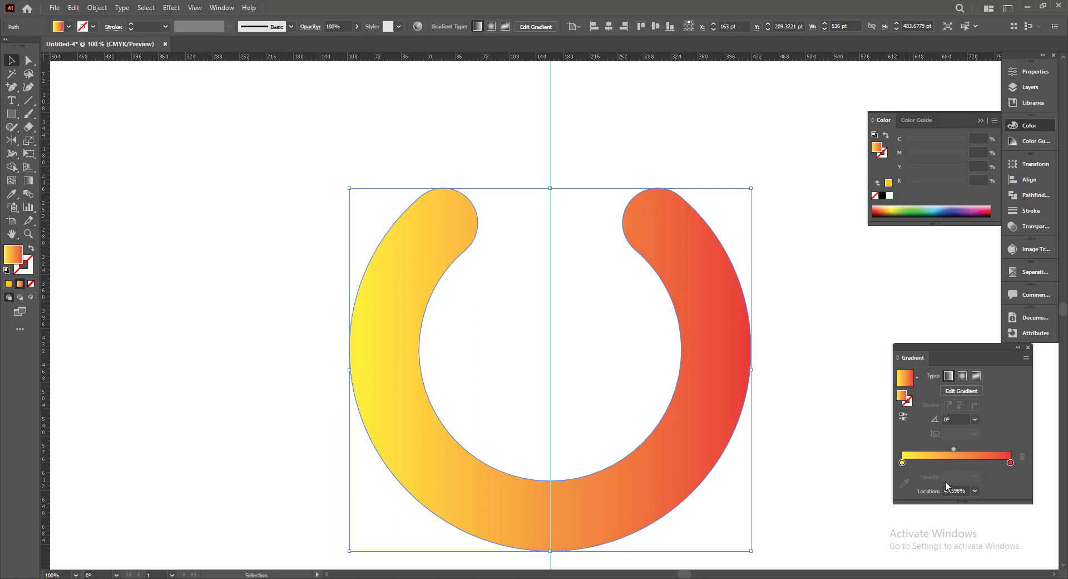
Step: Change the gradient's red end stop to purple with C 42, M 94, Y 0, K 0
double_click(1011, 462)
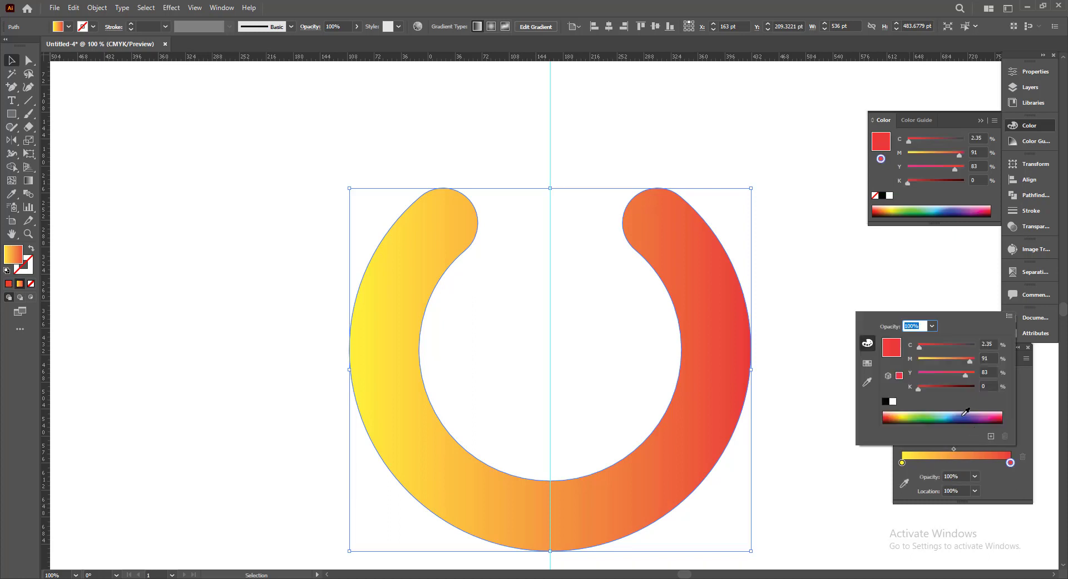
click(966, 412)
click(942, 345)
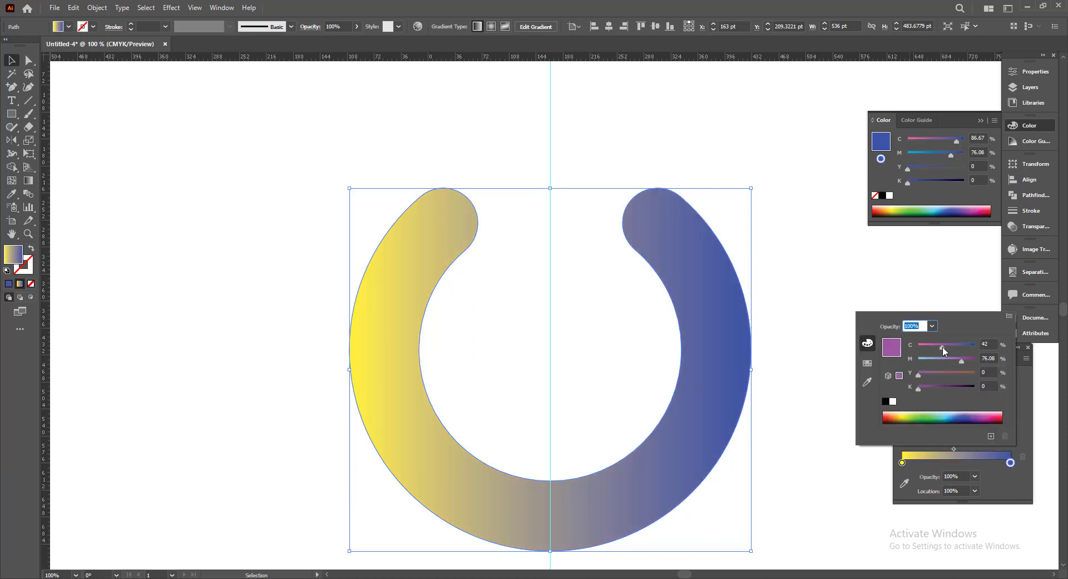
click(971, 362)
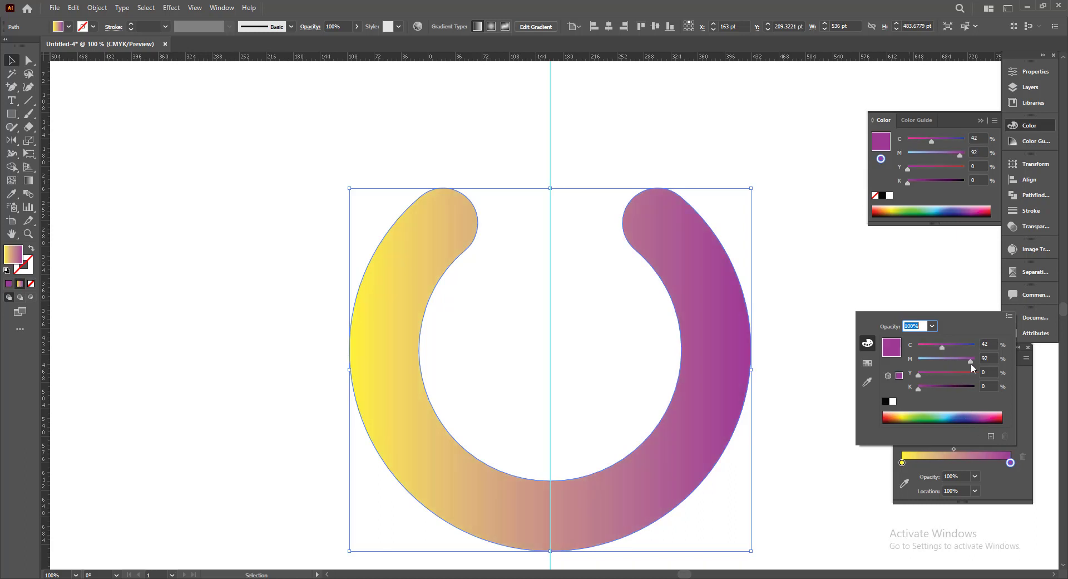
Step: Change the gradient's yellow start stop to light blue with C 70, M 5.1, Y 0, K 0
click(902, 463)
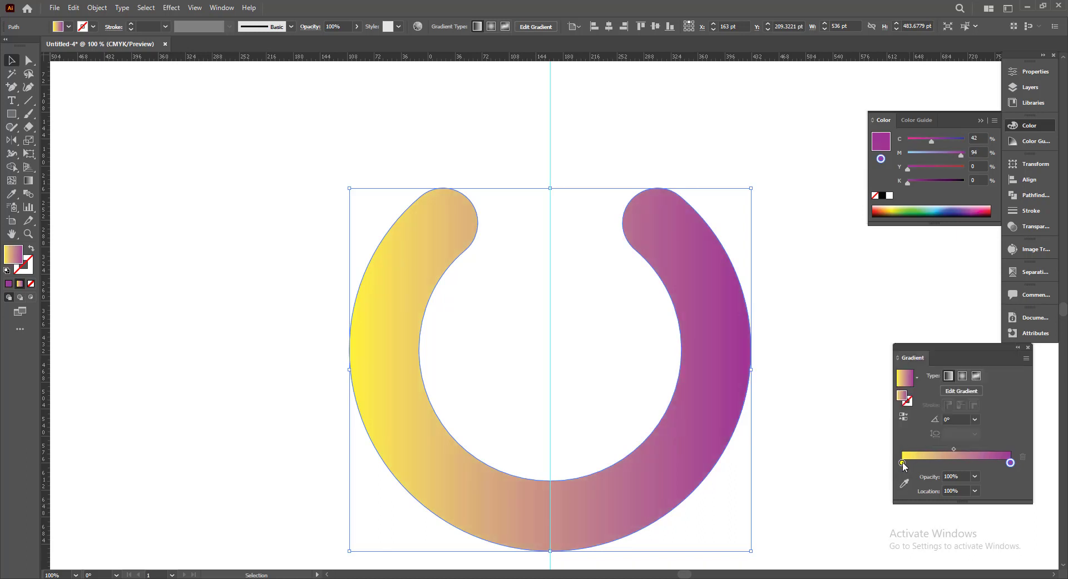
double_click(903, 462)
click(953, 415)
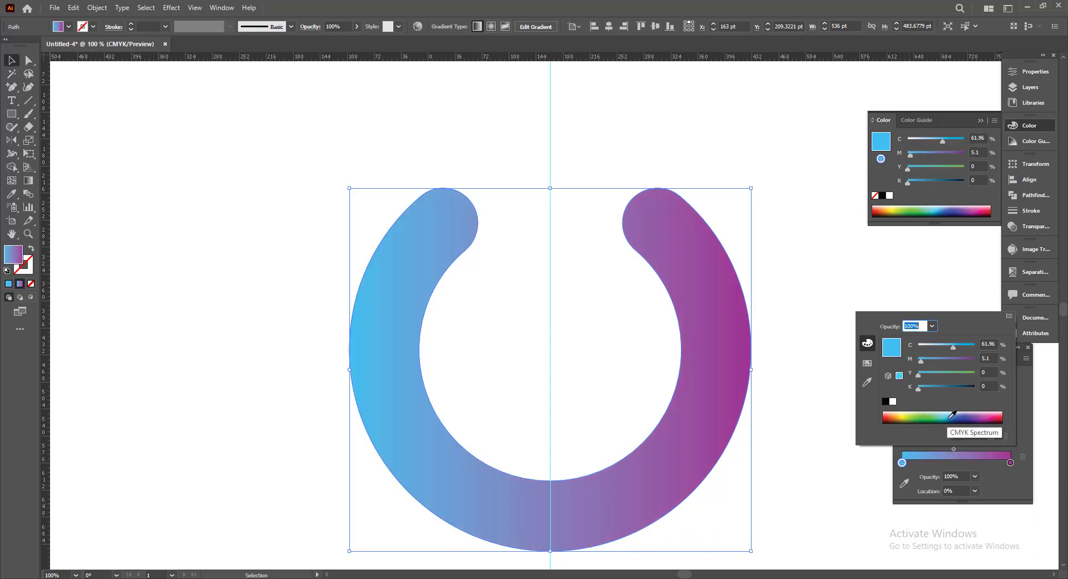
mouse_move(957, 342)
mouse_down()
mouse_move(948, 345)
mouse_move(960, 344)
mouse_up()
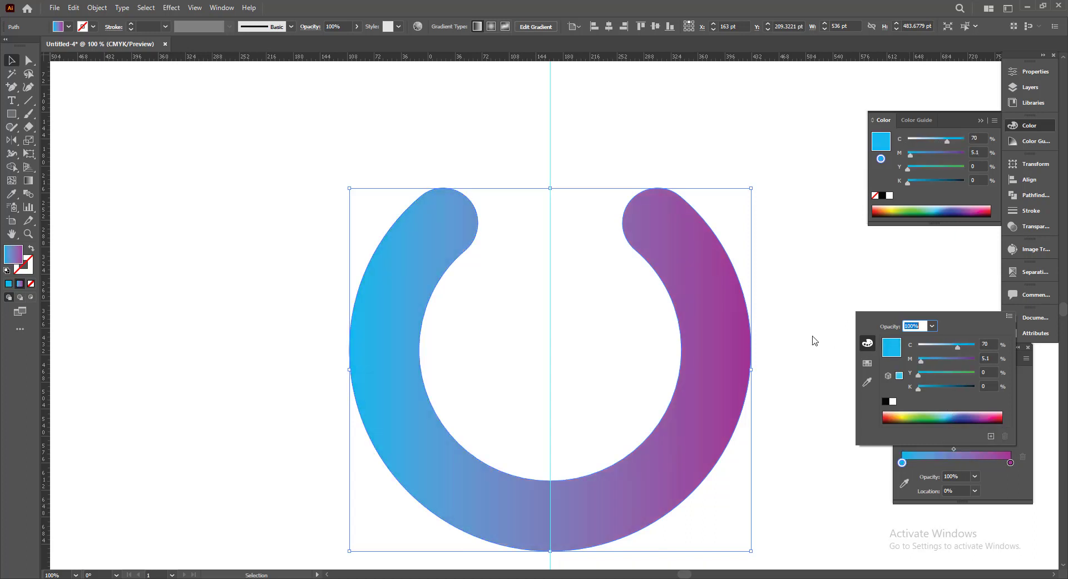
click(786, 464)
click(786, 463)
Step: Shift the ring's blue-to-purple gradient midpoint to about 55.6%
scroll(771, 471, down, 2)
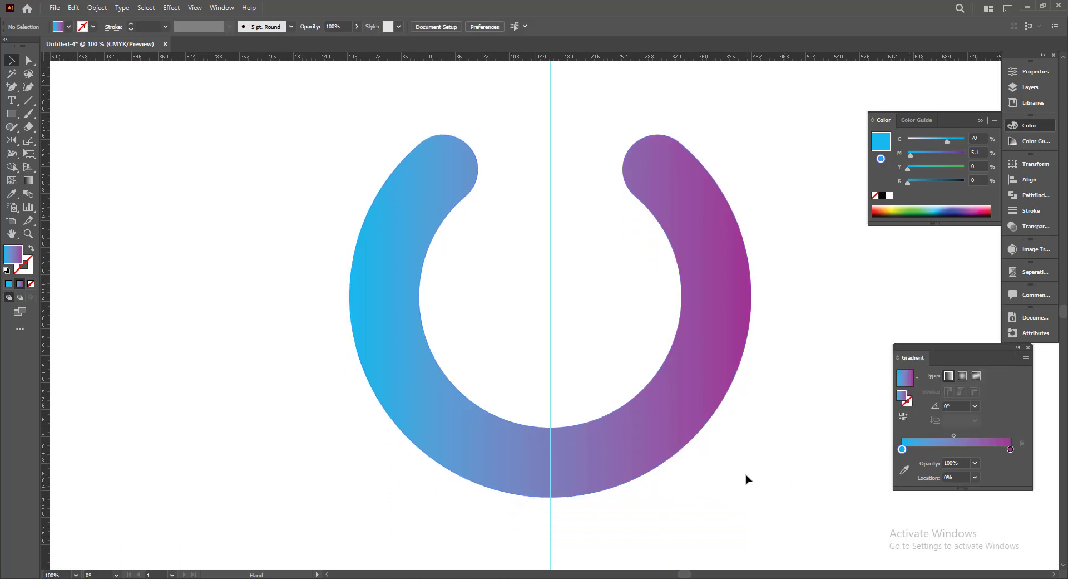
drag(746, 479, 727, 487)
click(609, 478)
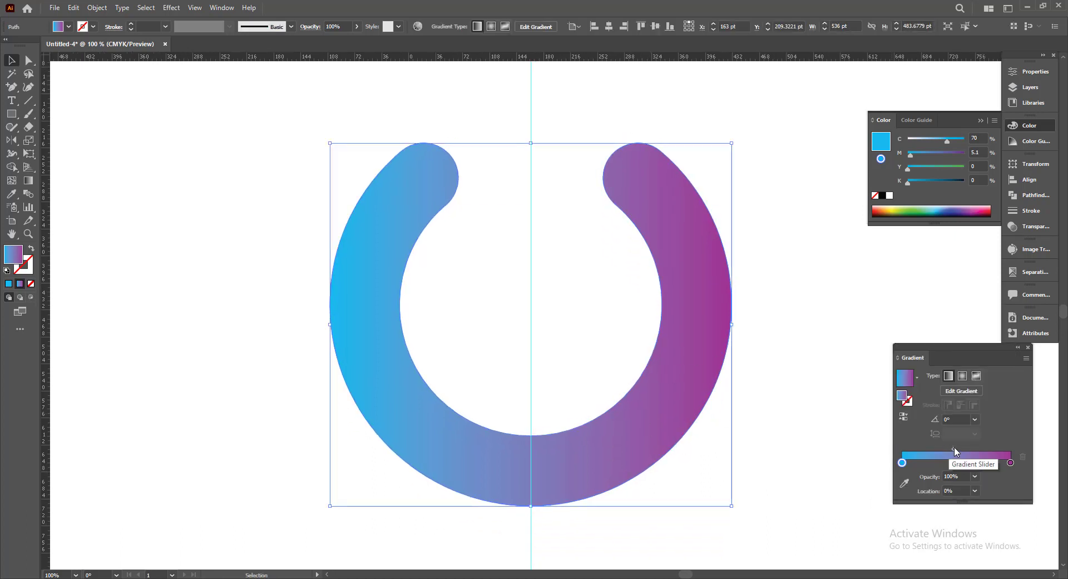
drag(955, 451, 960, 452)
click(546, 189)
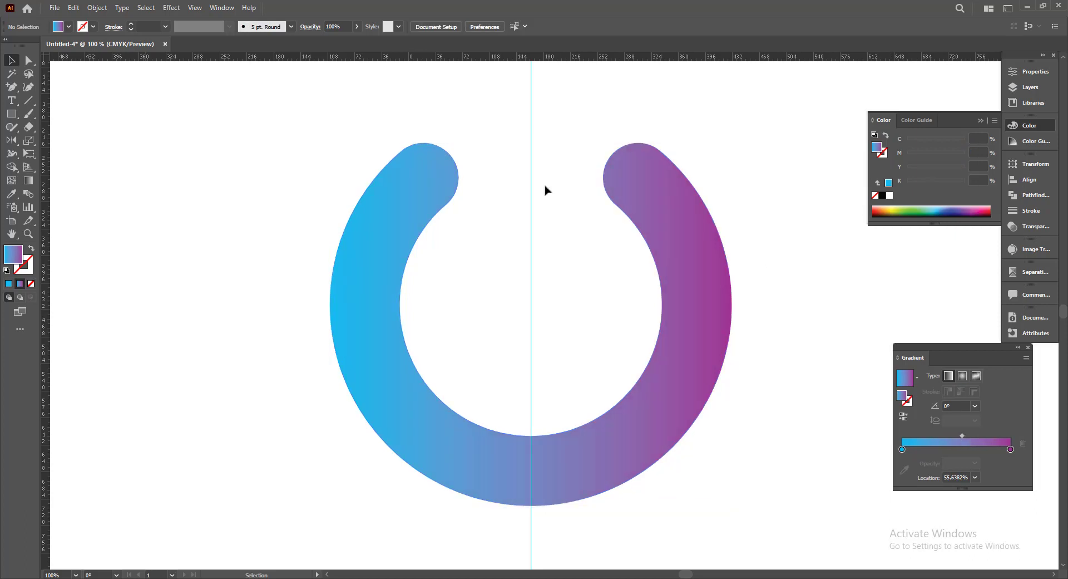
Step: Paste the cut inner ring in place in front of the gradient ring and remove its fill
key(ctrl+f)
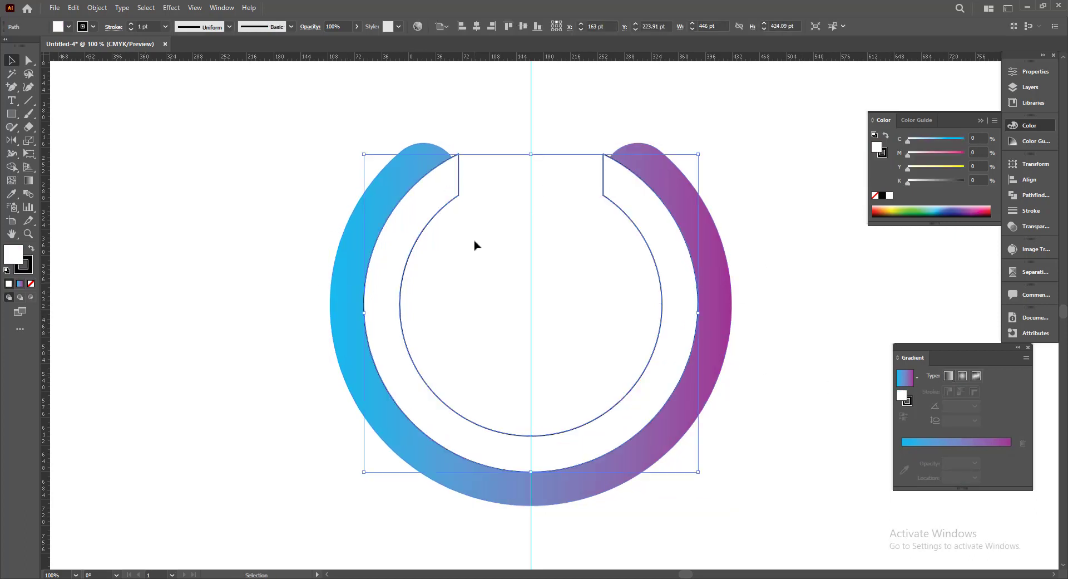
click(31, 283)
click(174, 285)
Step: Delete the upper-left segment of the pasted outline's inner arc using direct selection
alt+click(29, 61)
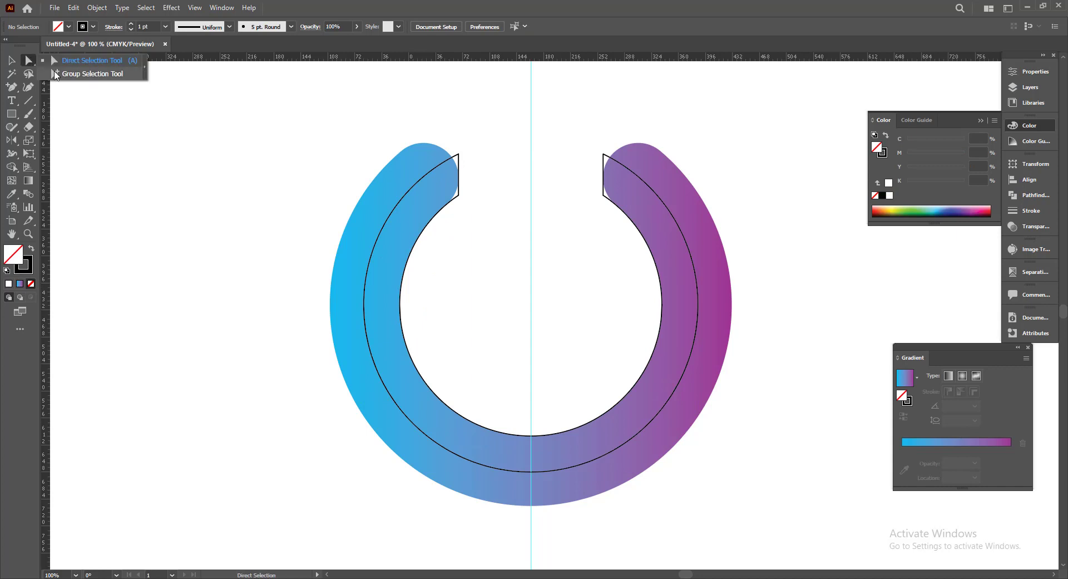
click(460, 196)
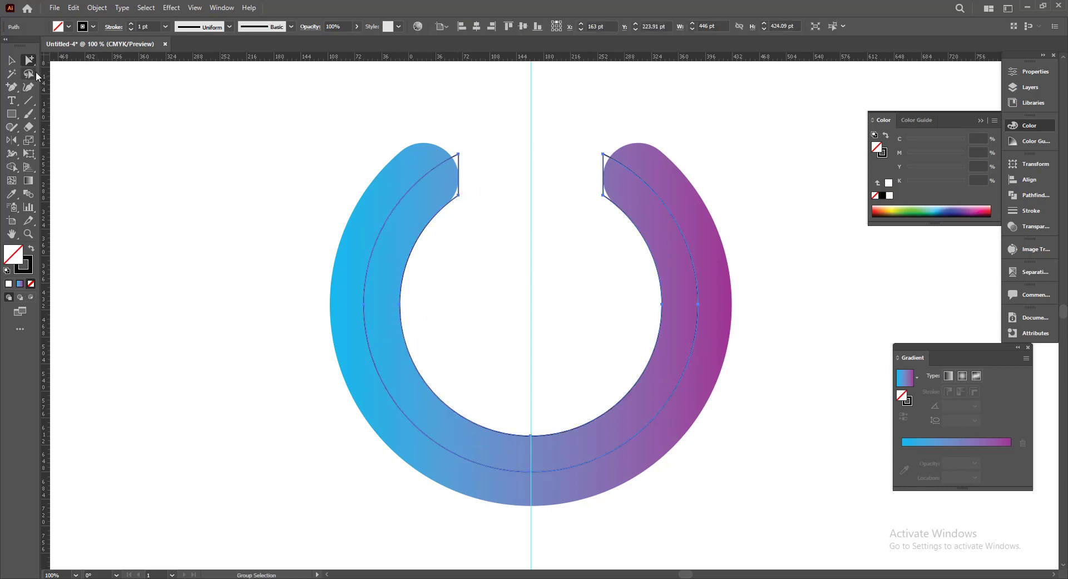
drag(29, 60, 53, 58)
scroll(472, 206, up, 1)
click(449, 191)
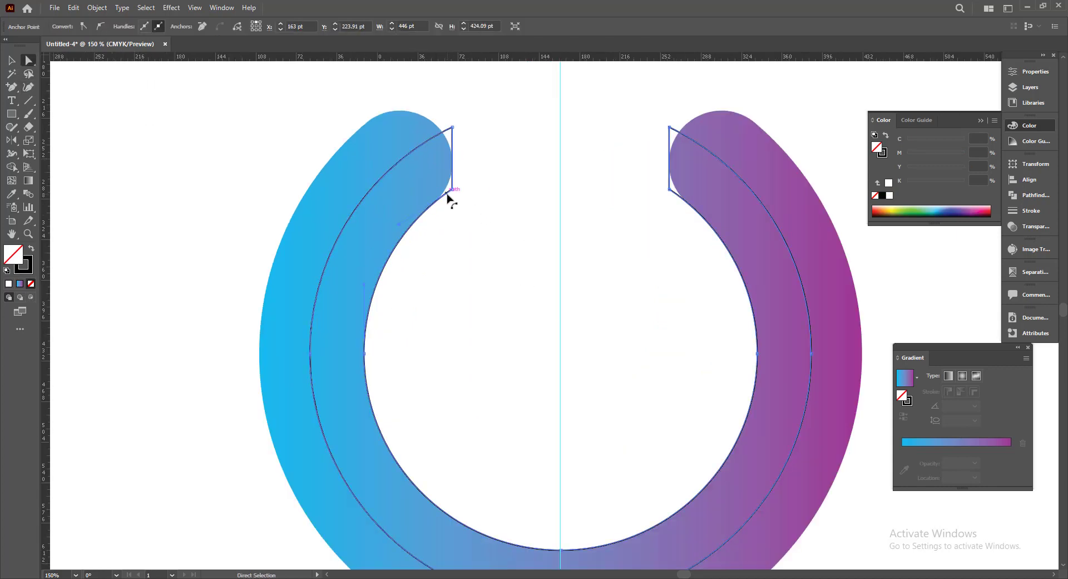
key(Delete)
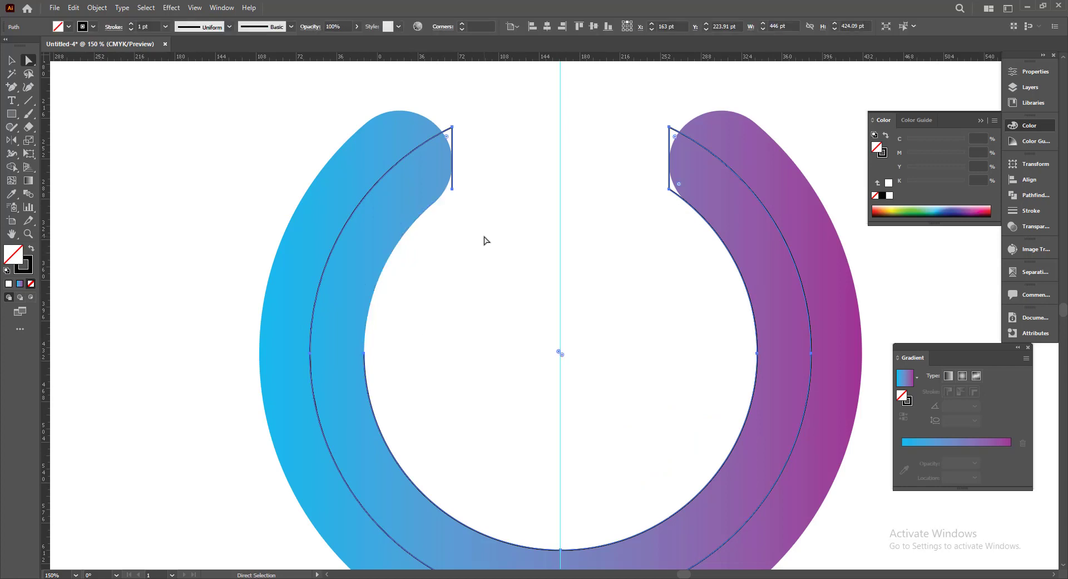
Step: Delete the lower-left segment of the pasted outline's inner arc
click(452, 331)
key(ctrl+z)
scroll(448, 303, down, 1)
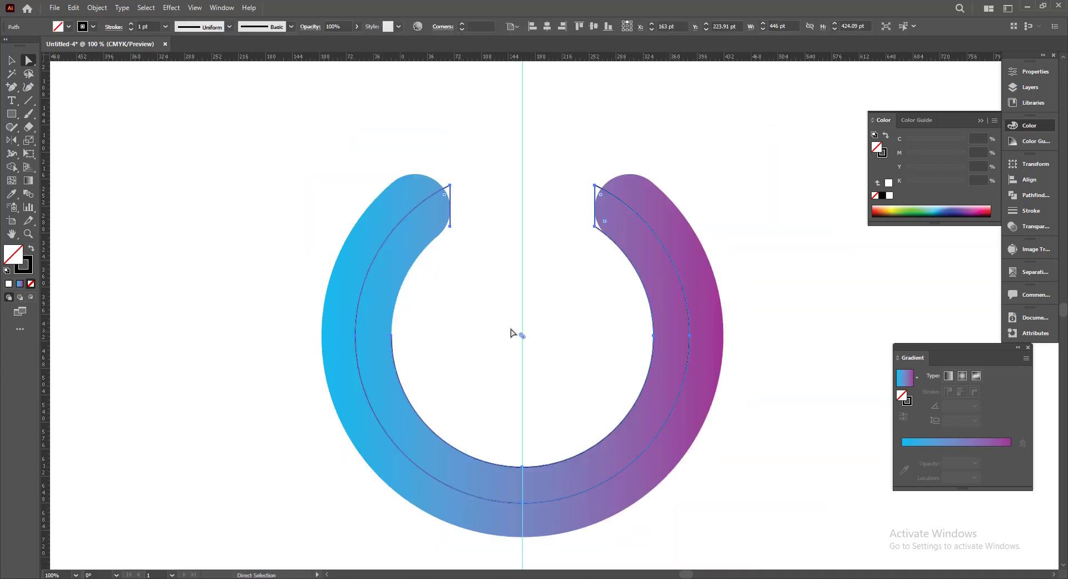
click(512, 330)
click(392, 347)
key(Delete)
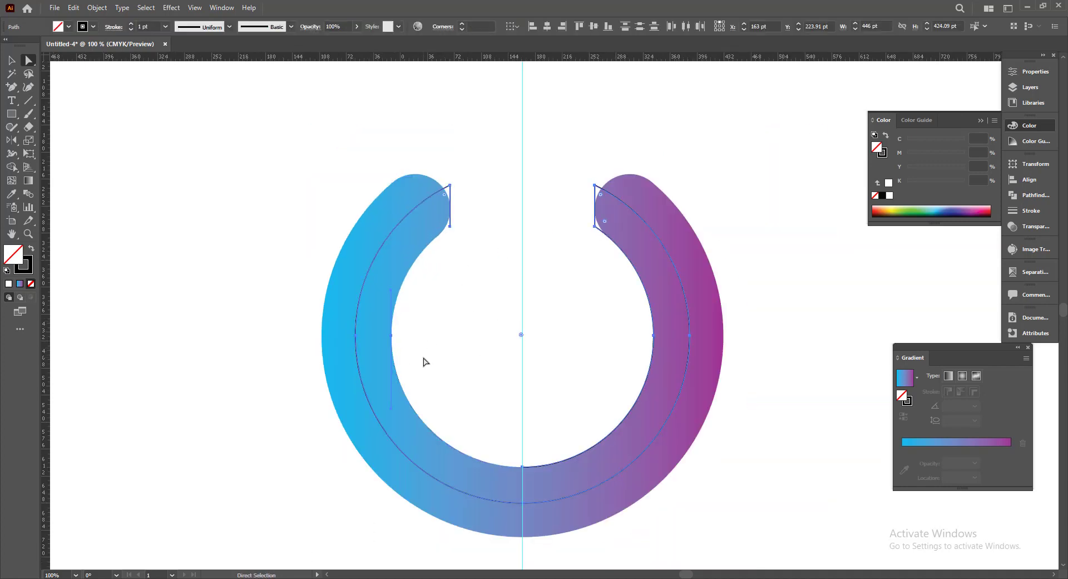
Step: Delete the right half of the pasted outline's inner arc together with its leftover anchor points
click(391, 336)
key(Delete)
click(539, 471)
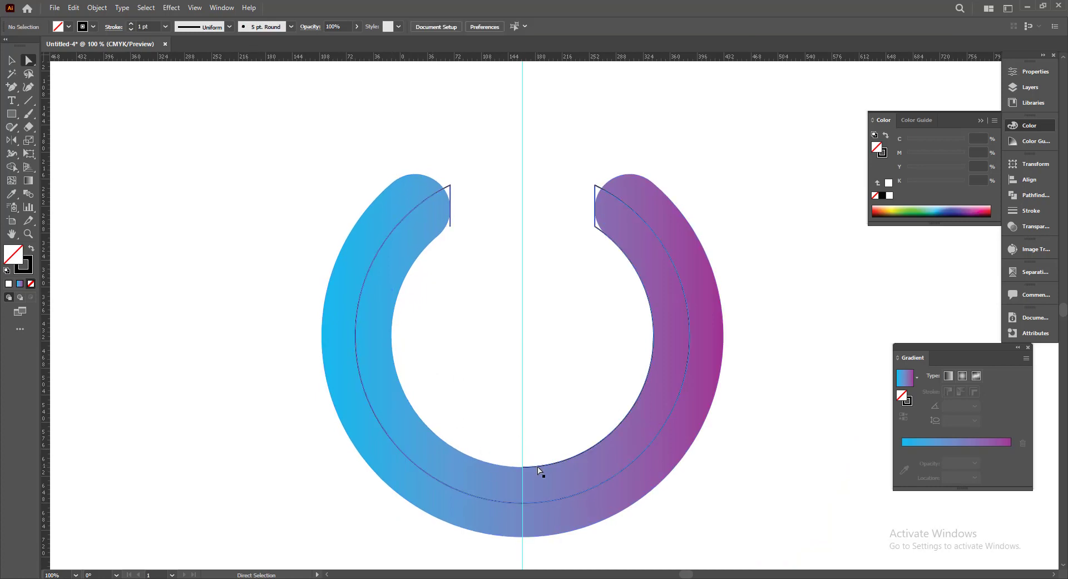
click(523, 467)
key(Delete)
click(602, 230)
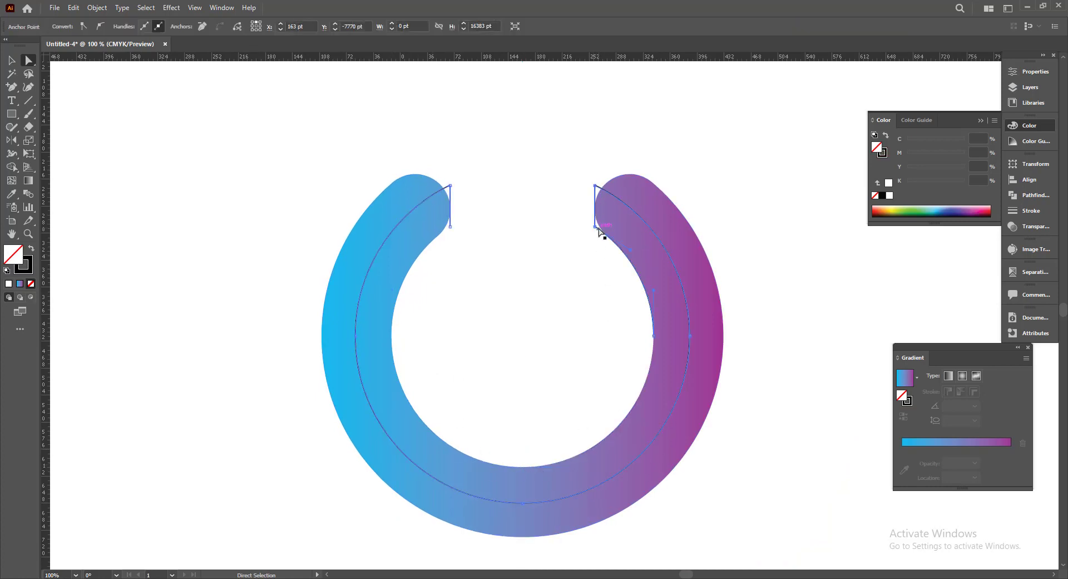
key(Delete)
click(655, 337)
key(Delete)
Step: Delete the short straight segments at both ends of the outline so only the open arc remains
click(595, 223)
key(Delete)
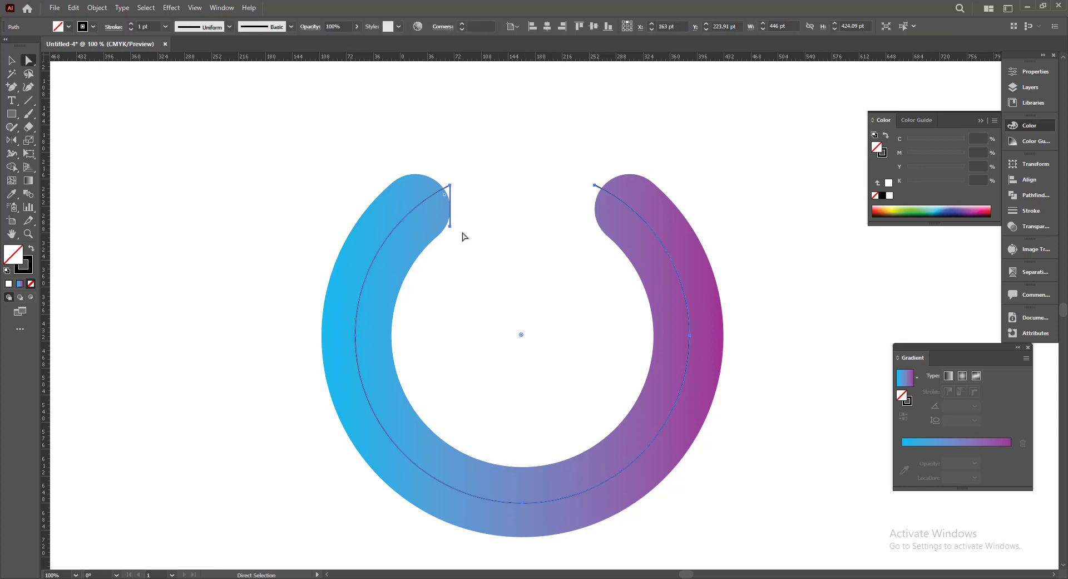
click(451, 222)
key(Delete)
key(v)
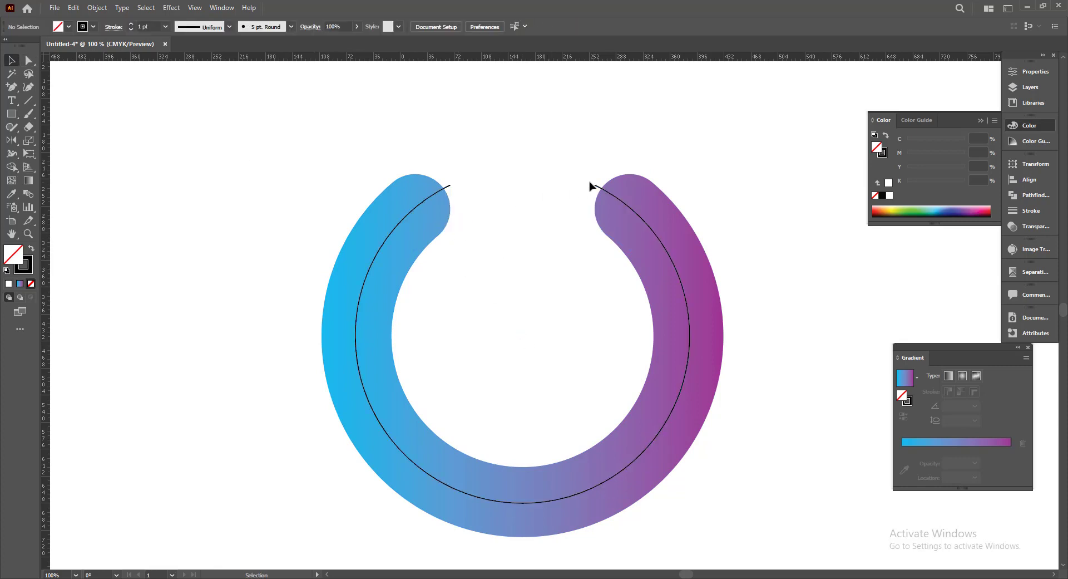
Step: Set the guiding arc's stroke weight to 4 pt
click(595, 186)
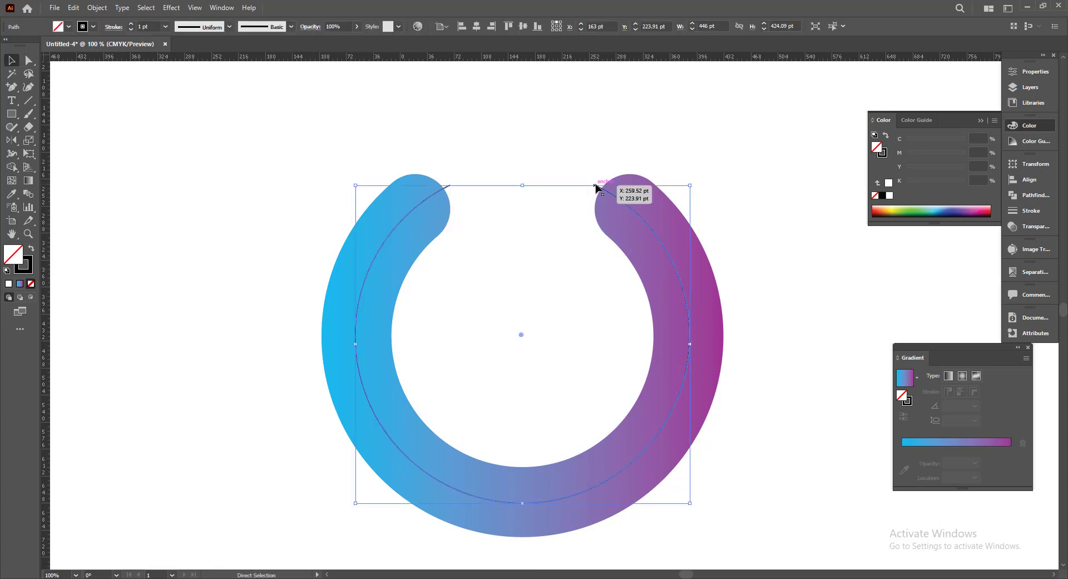
click(131, 24)
click(132, 24)
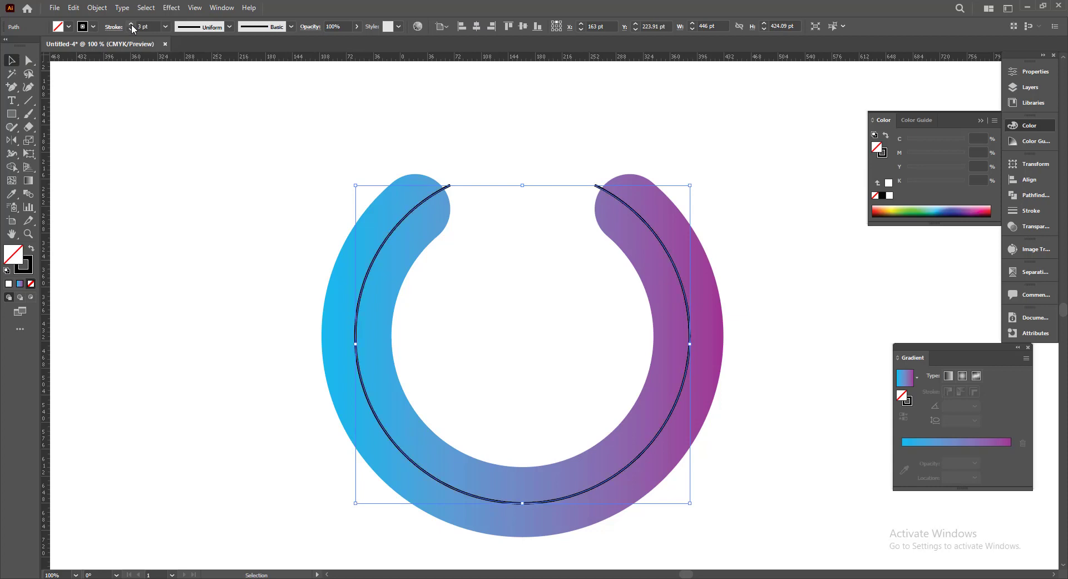
click(132, 24)
click(555, 287)
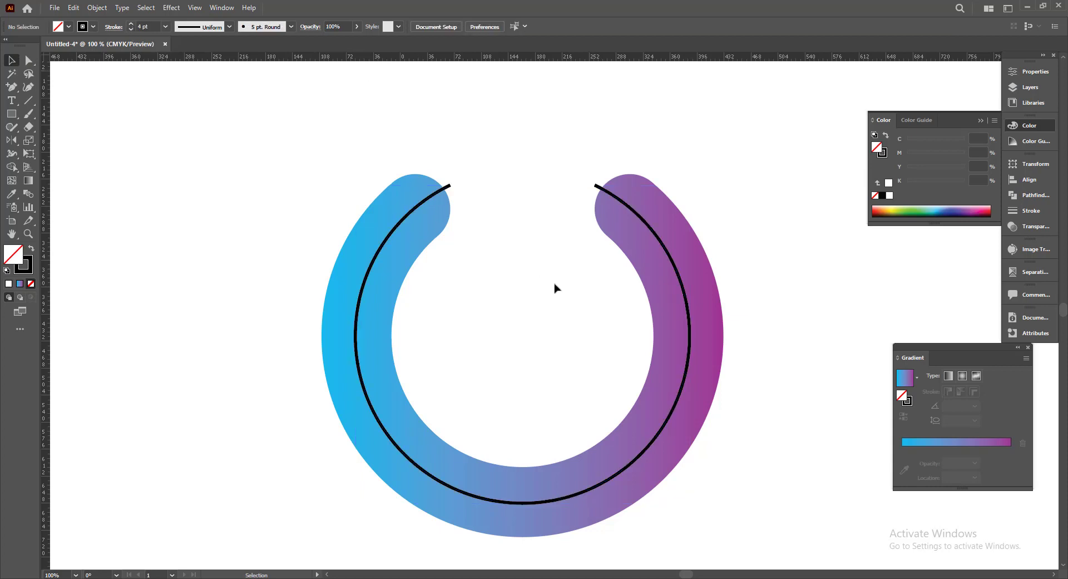
Step: Copy the arc, select it with the ring, and split off the ring's inner band along it with the Shape Builder tool
click(452, 187)
key(a)
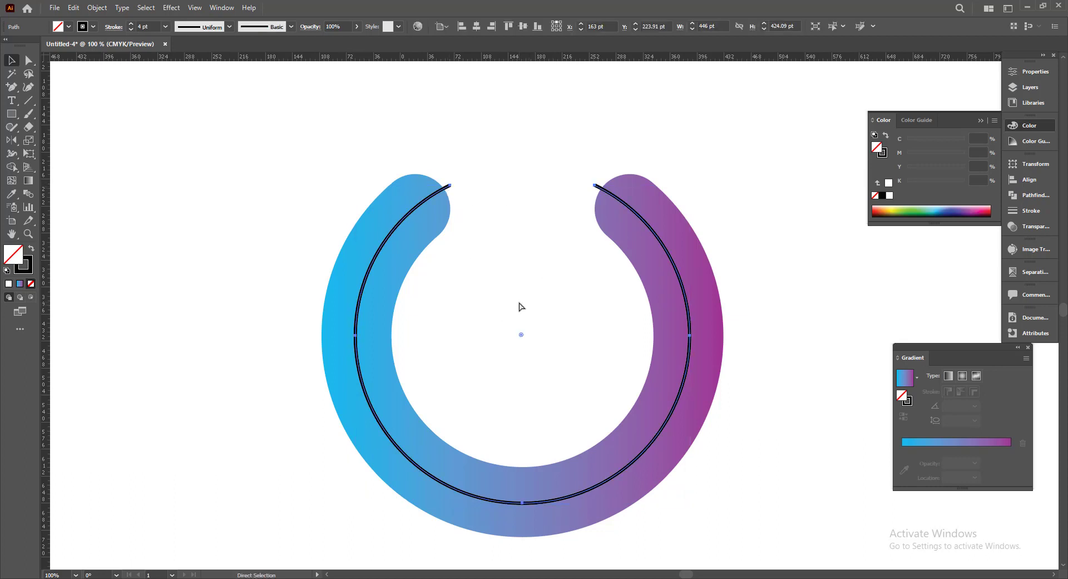
click(519, 304)
drag(566, 179, 644, 215)
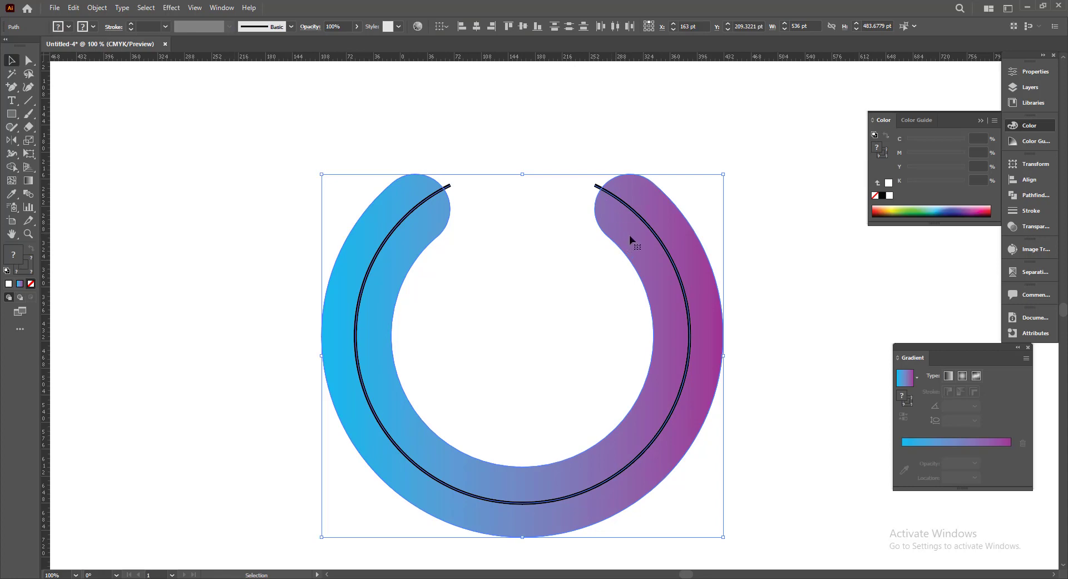
click(11, 167)
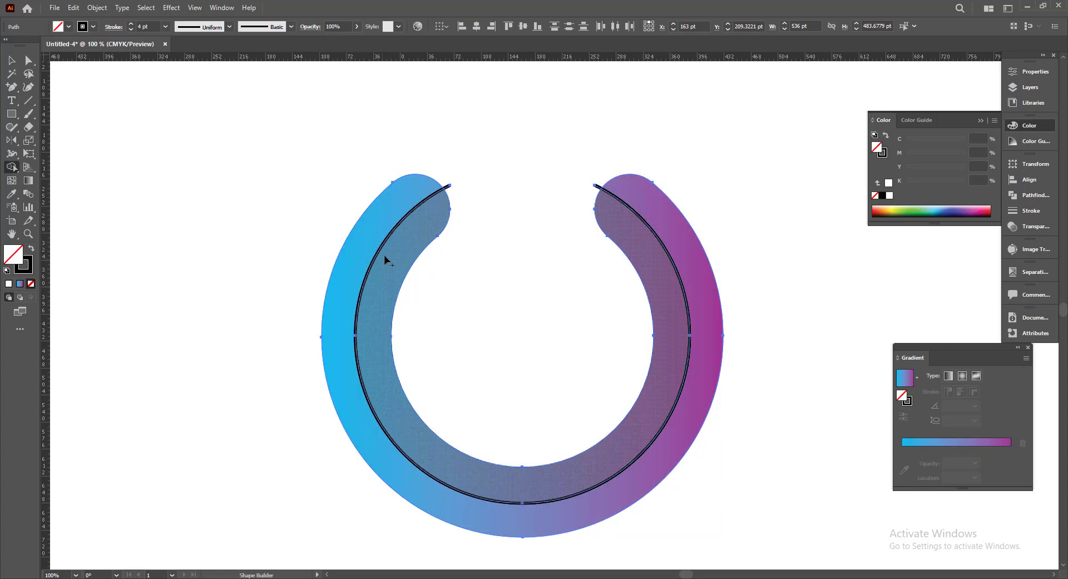
click(402, 243)
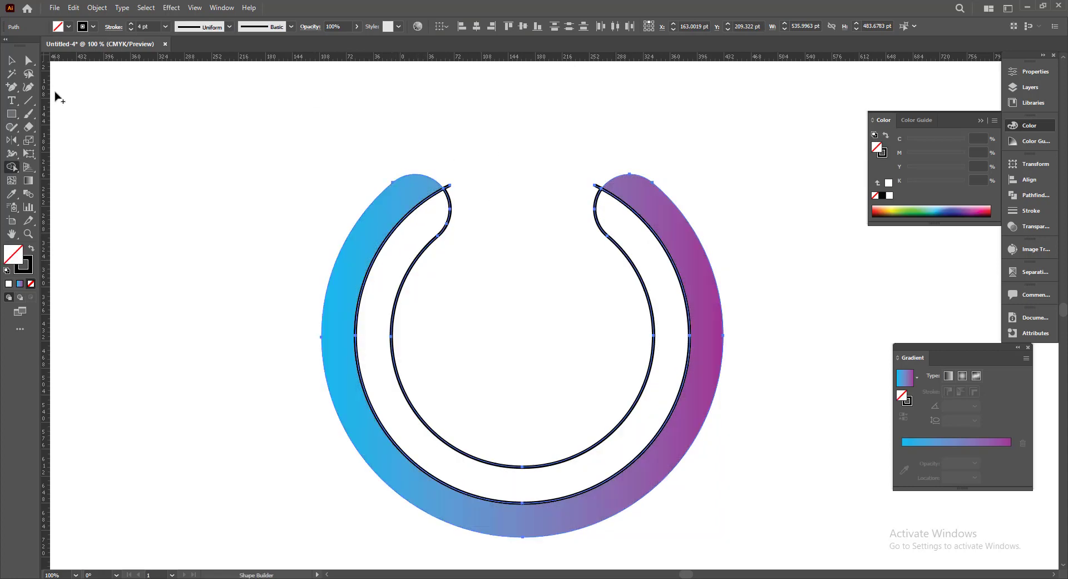
Step: Delete the two short arc stubs that stick out past the ring's ends
click(12, 60)
click(443, 197)
click(451, 186)
key(Delete)
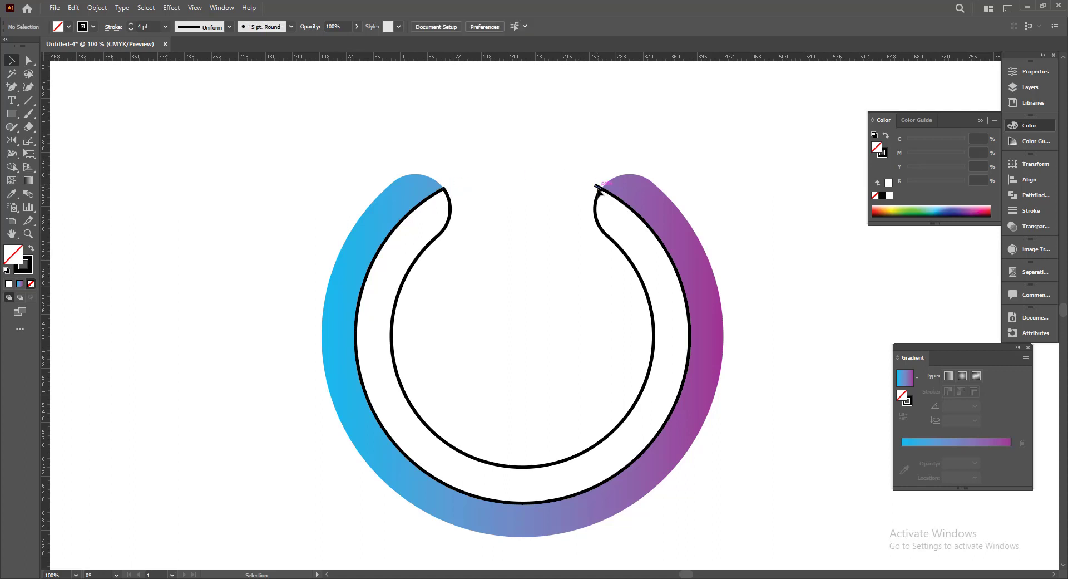
click(598, 186)
key(Delete)
Step: Sample the outer band's gradient onto the inner band with the Eyedropper and reverse its direction
click(450, 207)
key(i)
click(405, 262)
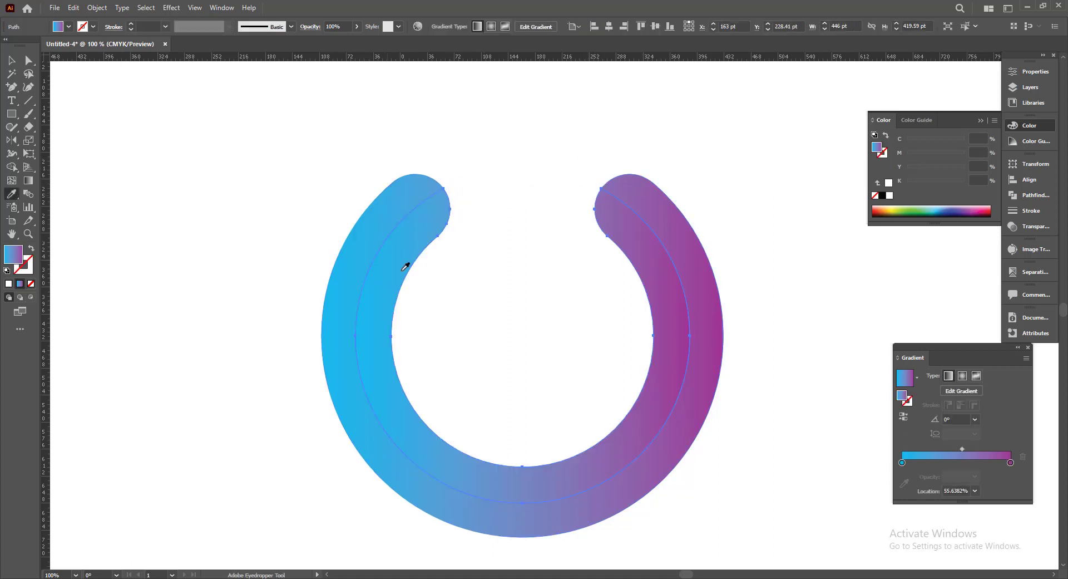
click(904, 416)
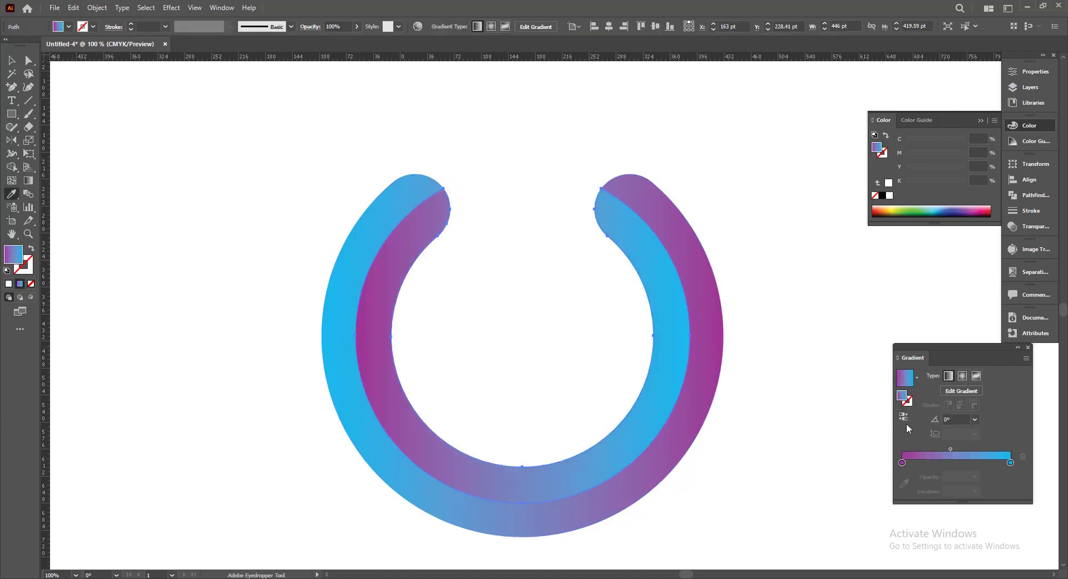
Step: Paste the copied arc in place in front, over the boundary between the two bands
click(13, 65)
click(196, 167)
key(ctrl+f)
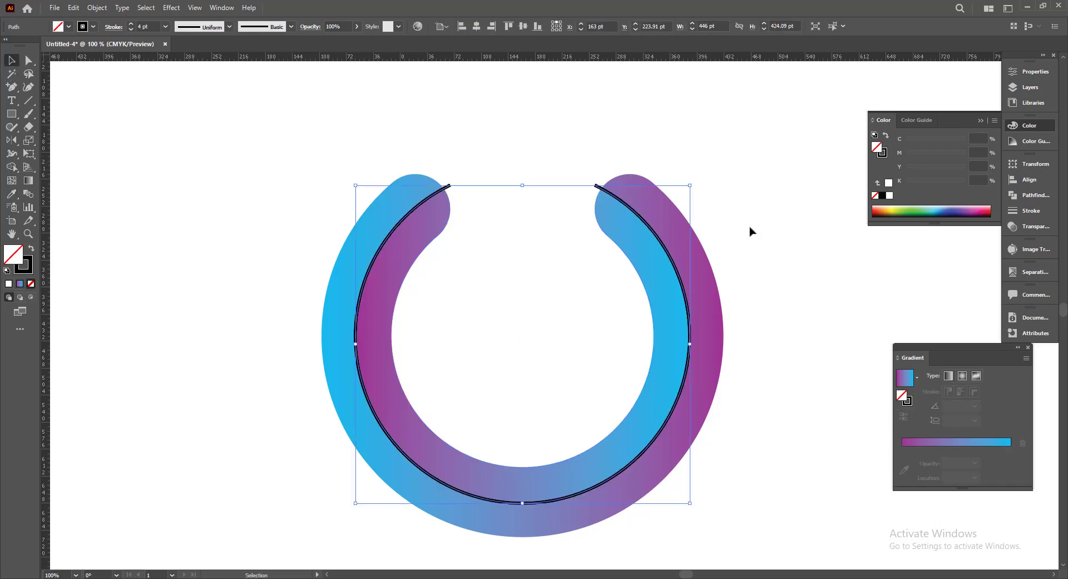
click(465, 210)
Step: Change the inner band's fill to a freeform gradient drawn with points
click(445, 214)
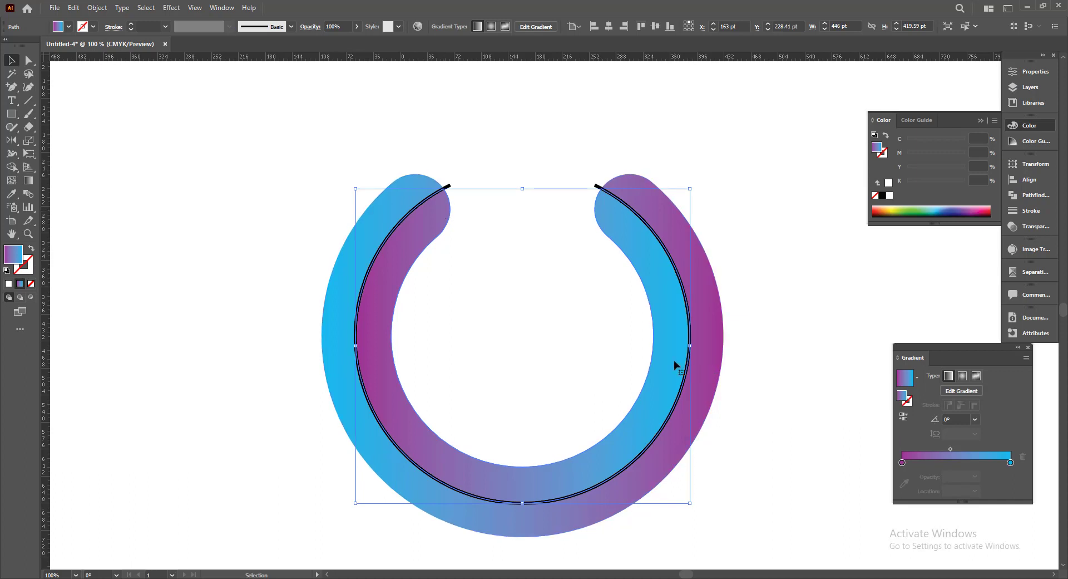
click(965, 378)
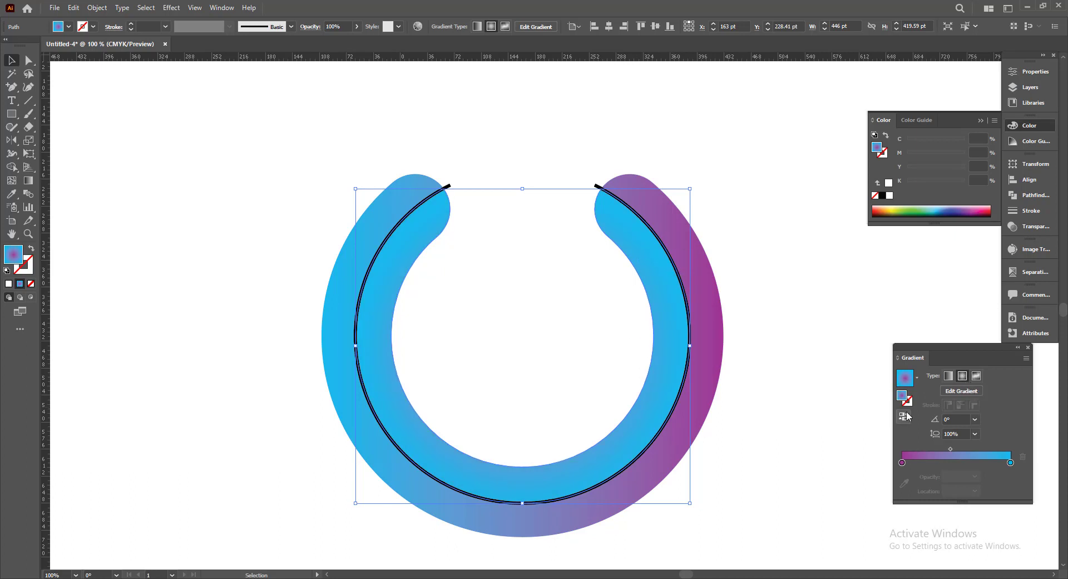
click(949, 391)
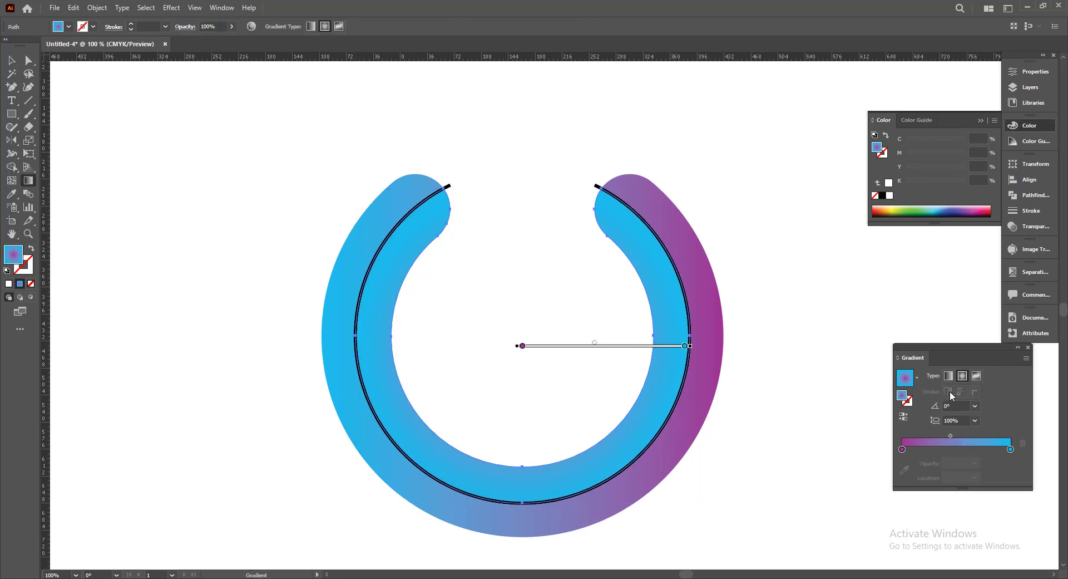
click(978, 378)
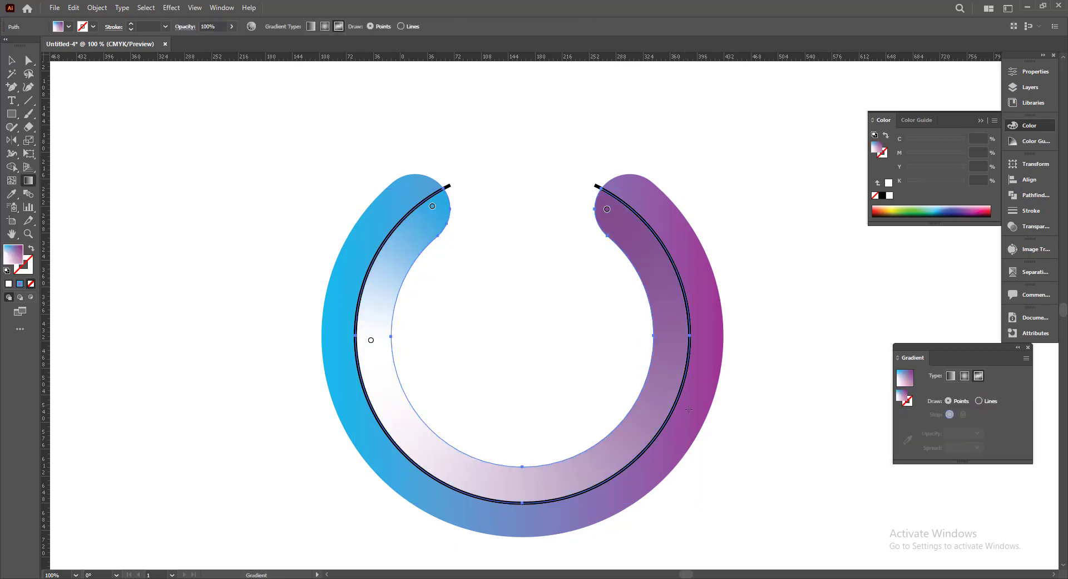
Step: Set the magenta of the inner band's right-end stop to 87% and add a matching purple stop further down that side
click(607, 209)
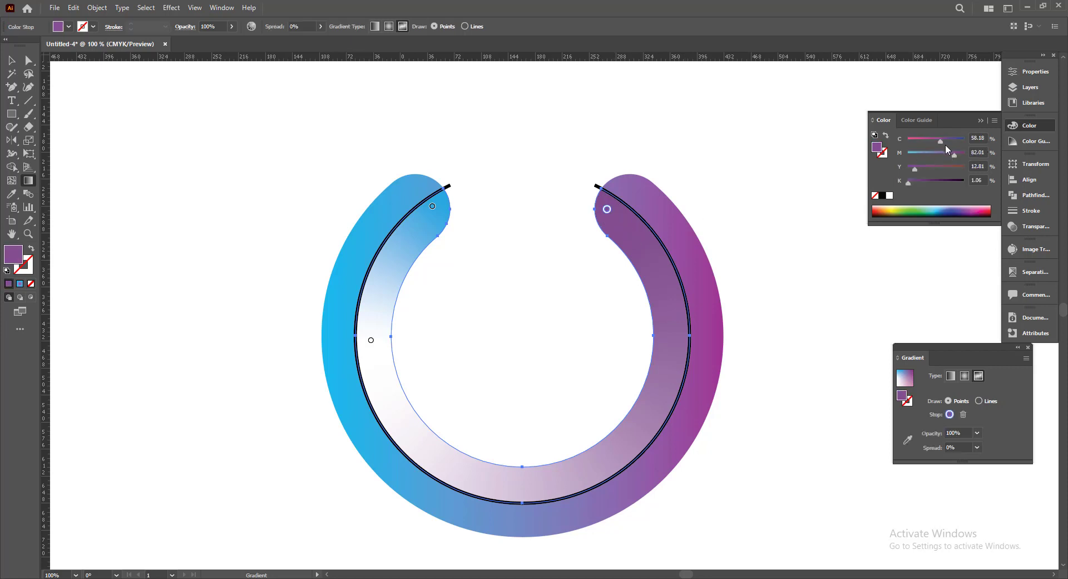
click(960, 155)
click(645, 271)
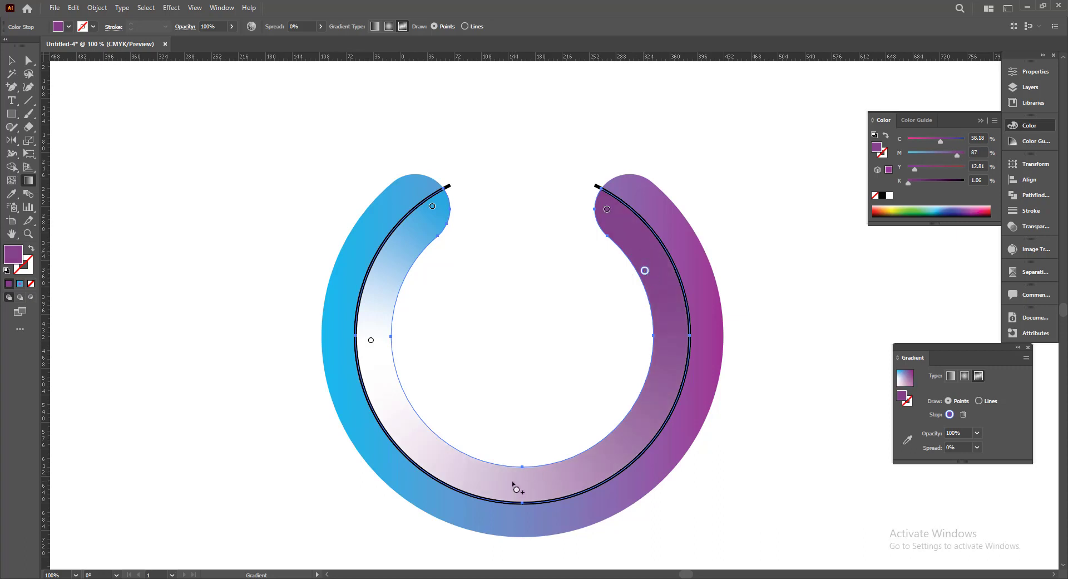
Step: Recolor the inner band's left-end stop to C 38, M 77 and its white left-side stop to C 61
click(432, 205)
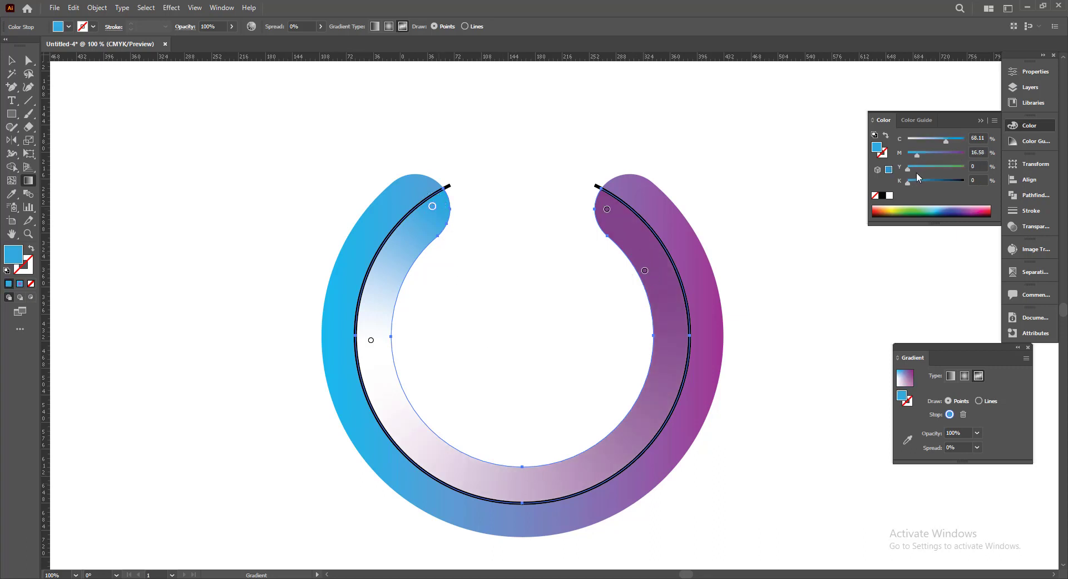
click(951, 153)
click(929, 139)
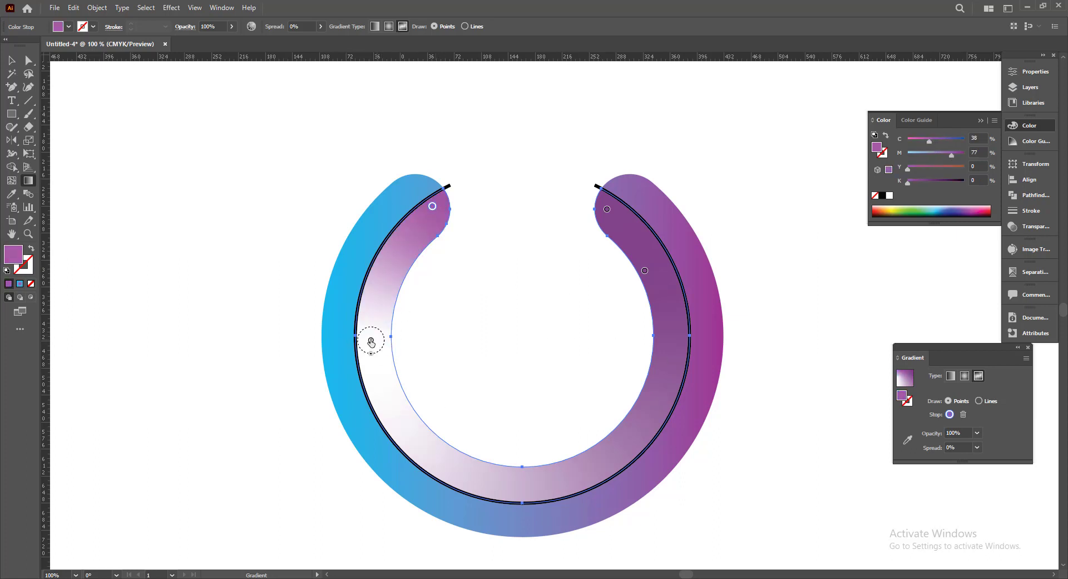
click(371, 340)
drag(913, 140, 943, 144)
drag(371, 342, 372, 346)
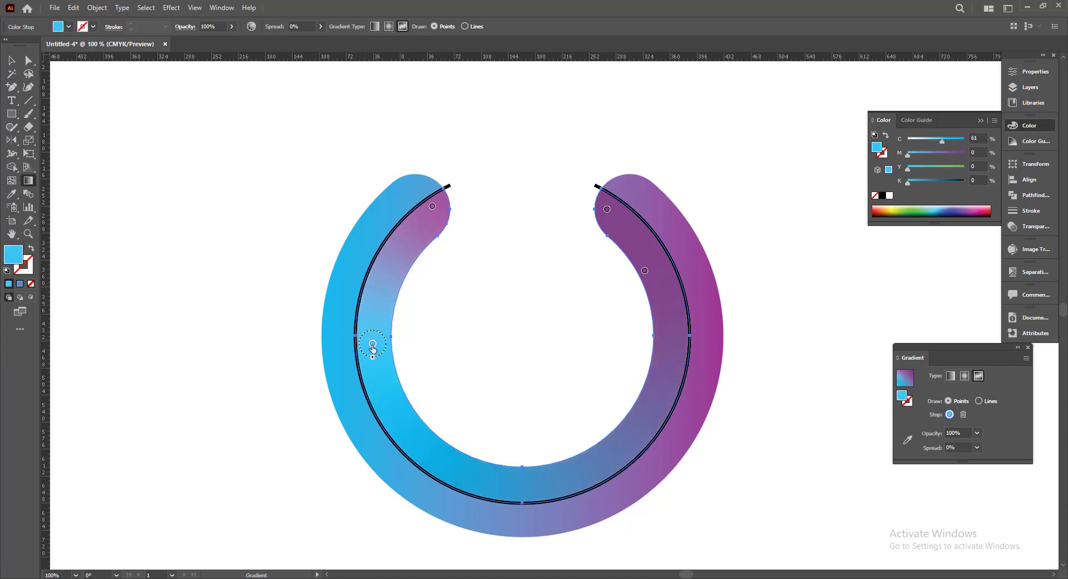
Step: Add two cyan stops to the inner band, one at the lower left and one at the lower right
click(469, 476)
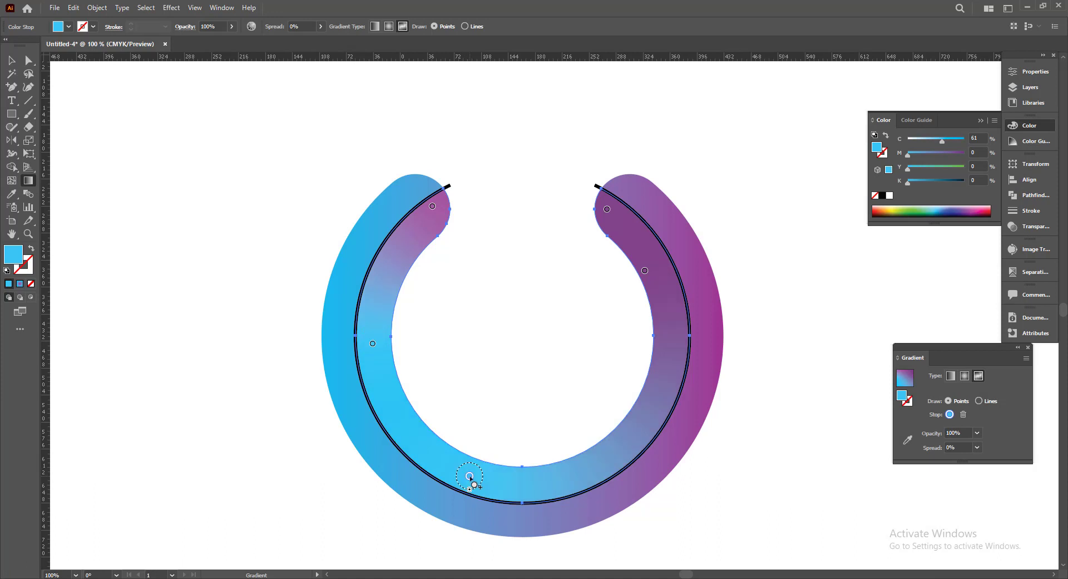
click(661, 367)
drag(661, 367, 651, 411)
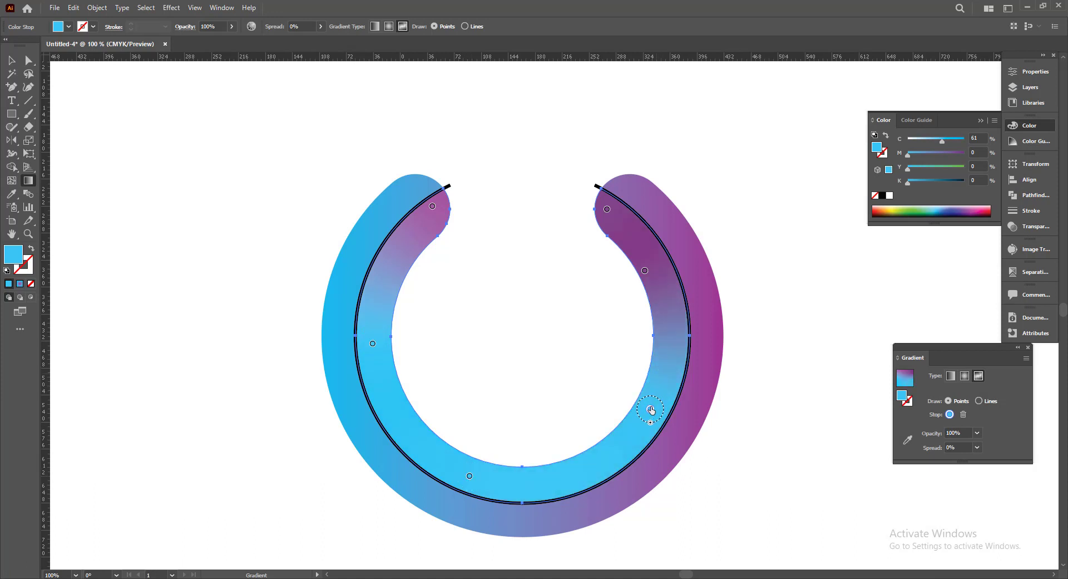
Step: Move the upper-right purple stop toward the inner band's inner edge line and set its magenta to 59%
click(645, 271)
drag(646, 272, 655, 280)
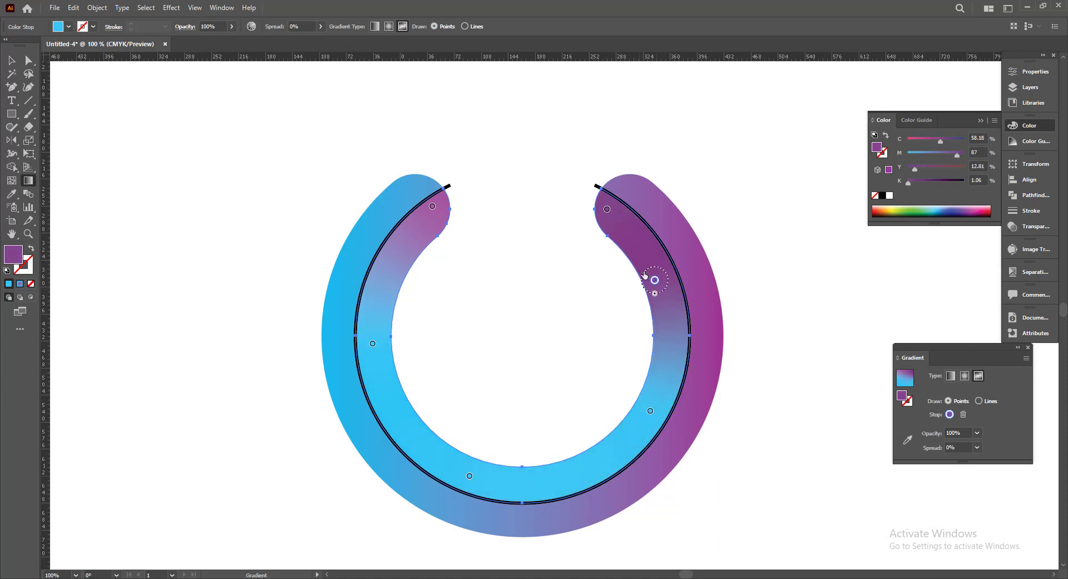
double_click(654, 280)
drag(613, 335, 599, 339)
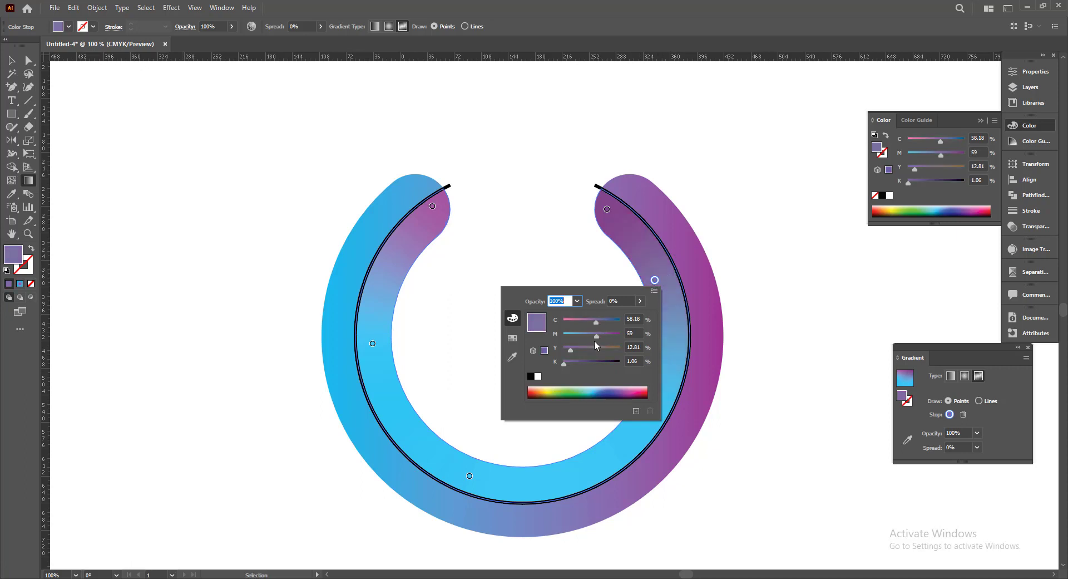
Step: Set the inner band's right-end stop to C 62 and M 84
double_click(607, 209)
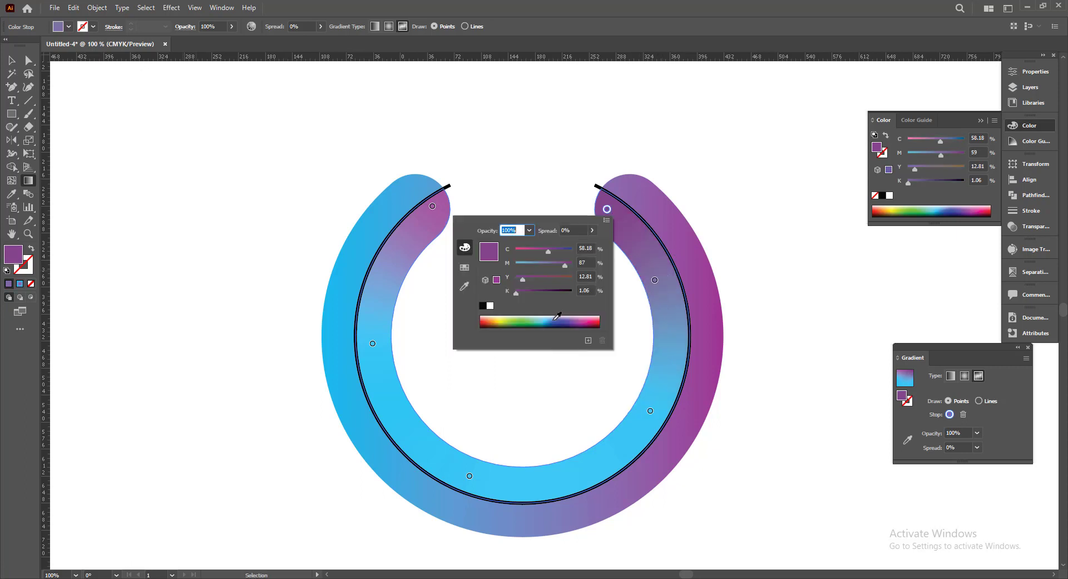
drag(565, 265, 563, 265)
drag(548, 251, 546, 249)
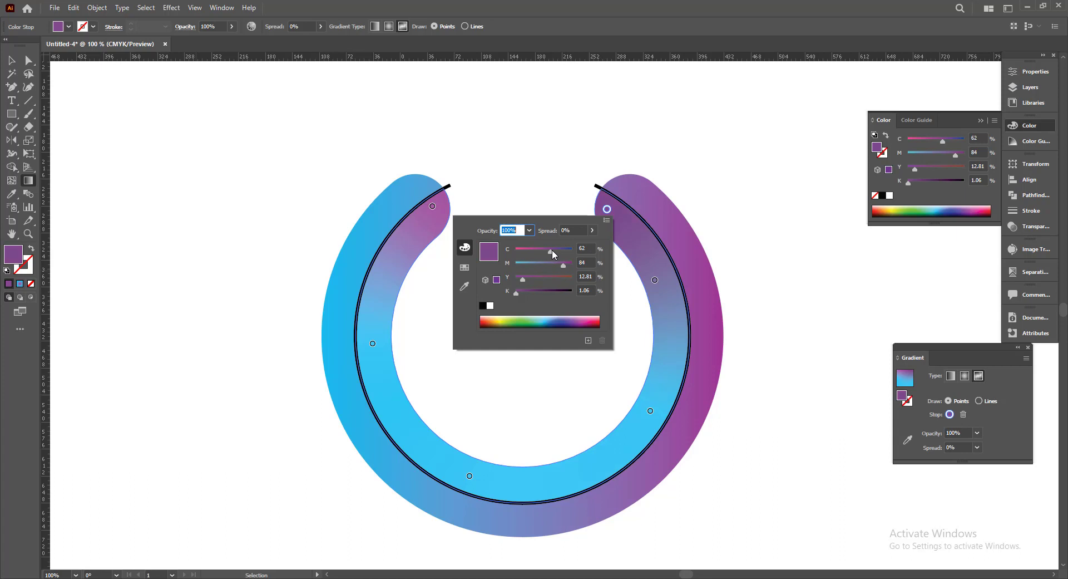
click(655, 282)
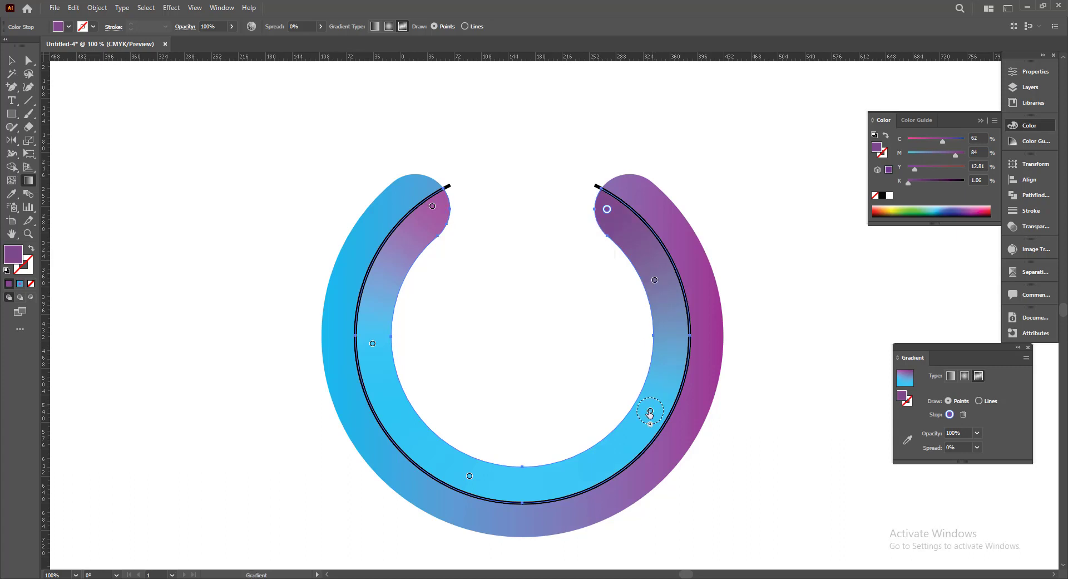
Step: Move the left-side cyan stop closer to the arc and add another cyan stop just below it
click(651, 411)
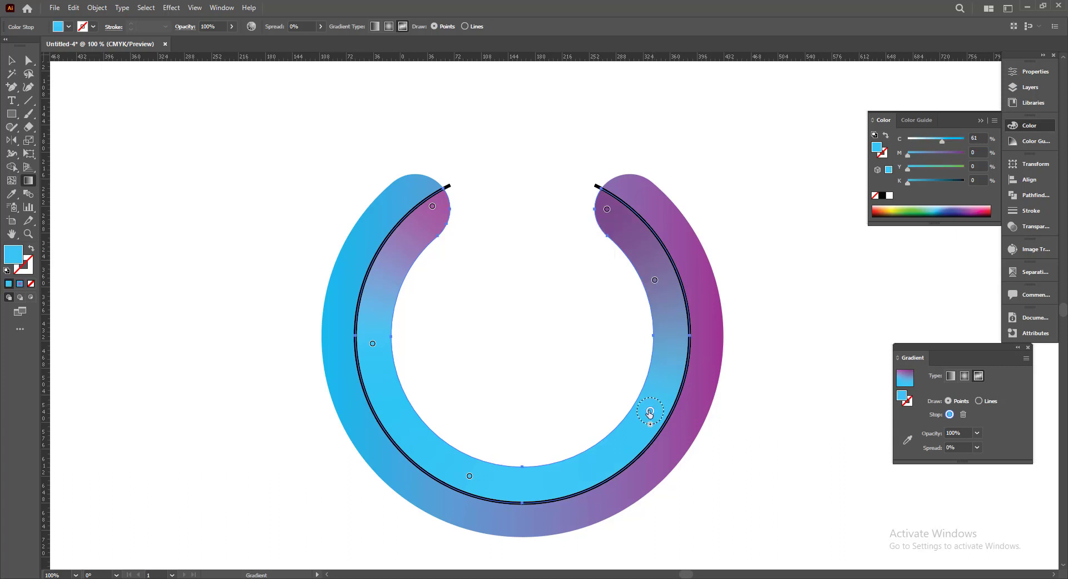
double_click(373, 343)
drag(374, 344, 365, 339)
click(394, 382)
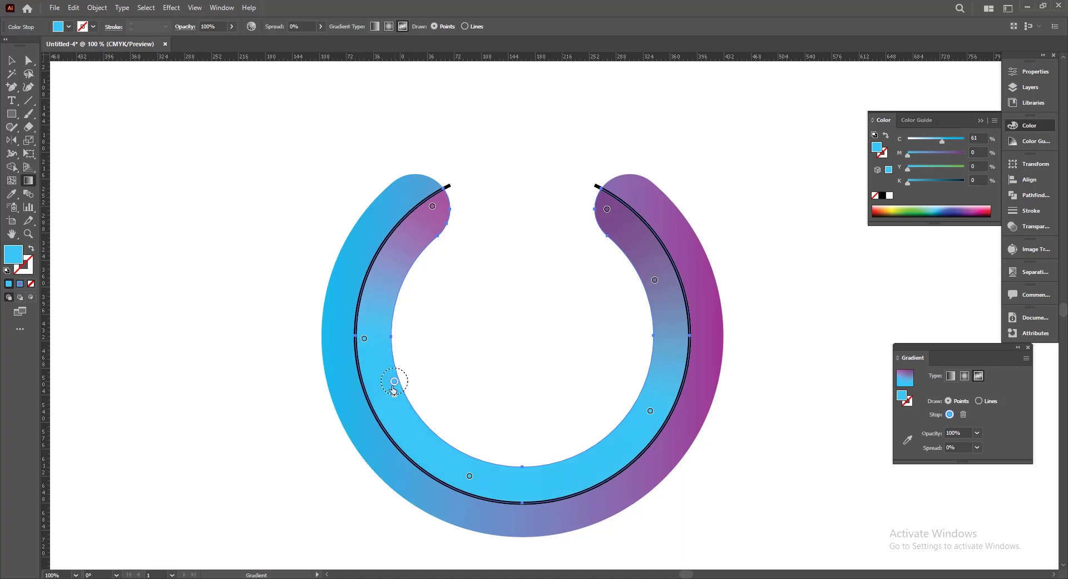
Step: Set the left-side stop's magenta to 28% and move it outward and up, past the arc
double_click(365, 338)
drag(275, 393, 289, 393)
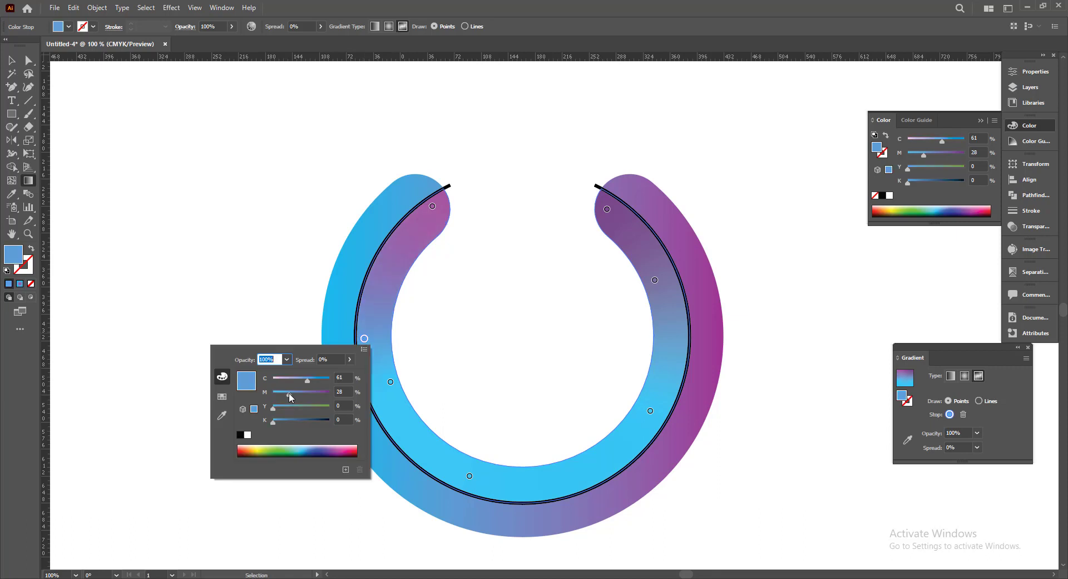
drag(364, 338, 343, 323)
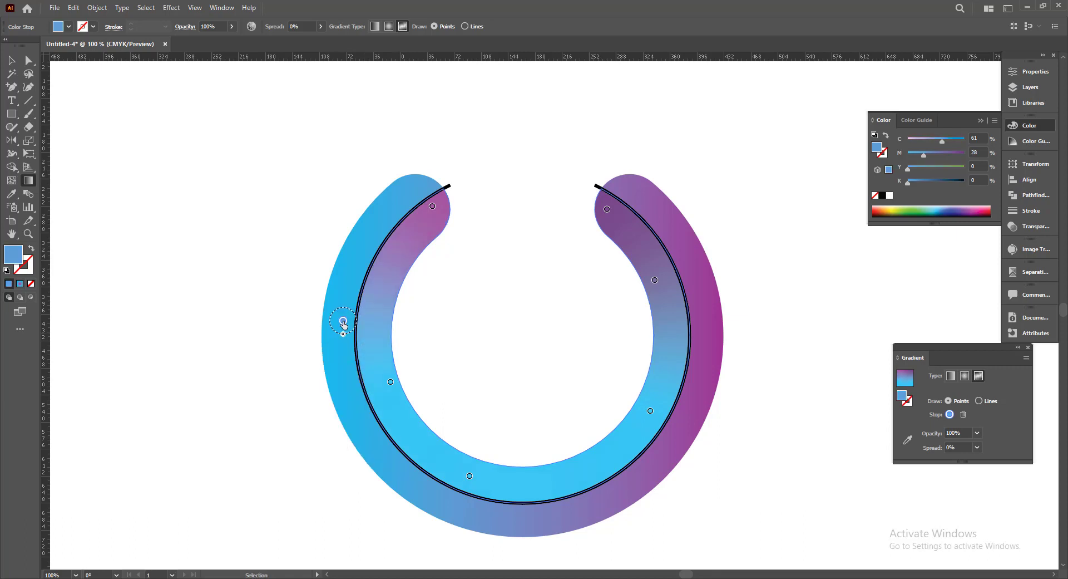
Step: Move the left-end purple stop up toward the arc and shift the two lower-left cyan stops further along the inner band
click(433, 206)
mouse_move(432, 206)
mouse_down()
mouse_move(438, 188)
mouse_move(446, 201)
mouse_up()
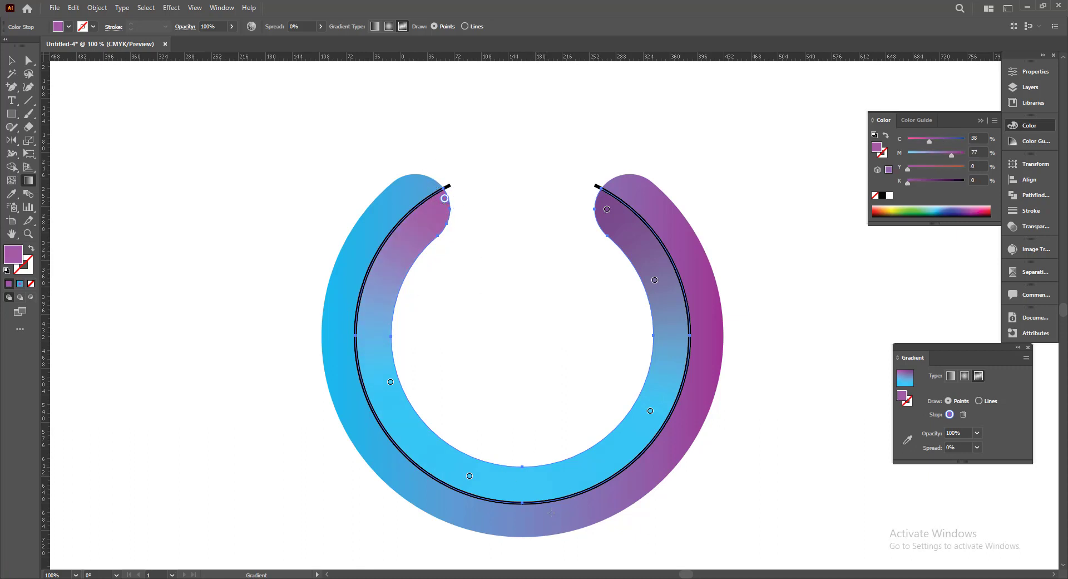
drag(390, 382, 399, 415)
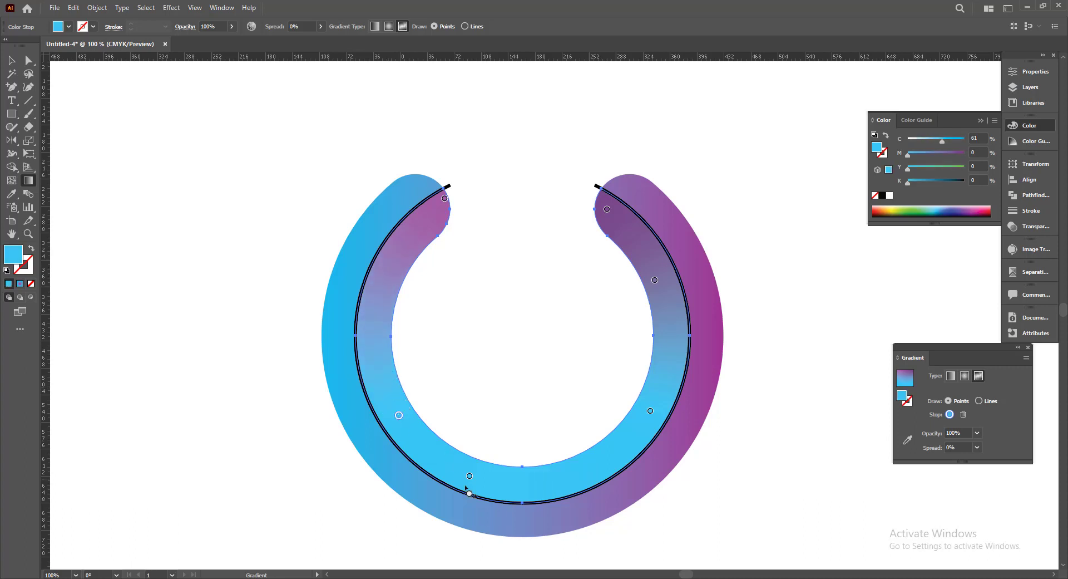
drag(470, 476, 487, 478)
key(v)
click(826, 398)
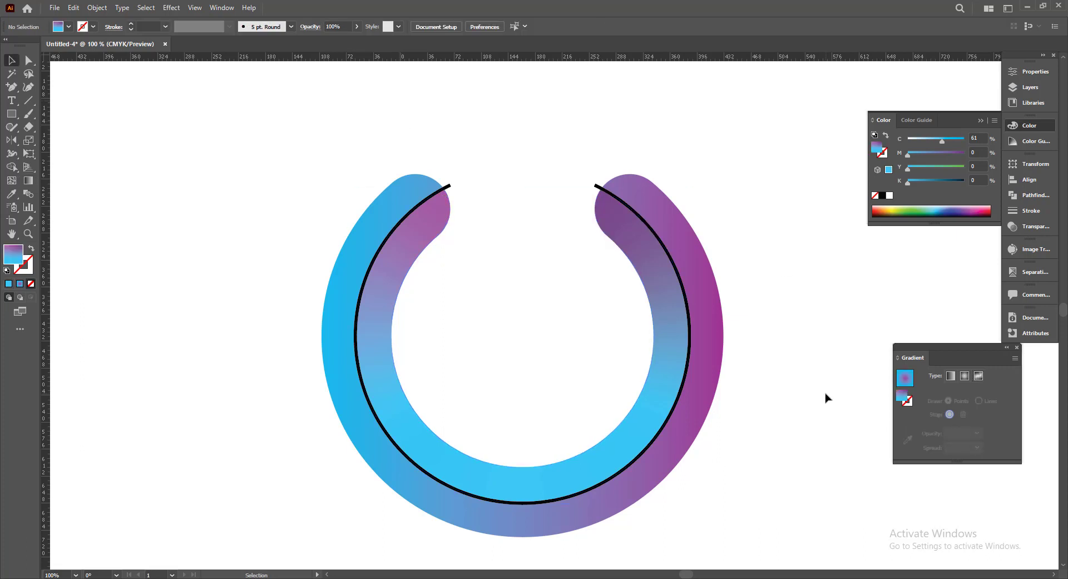
click(709, 350)
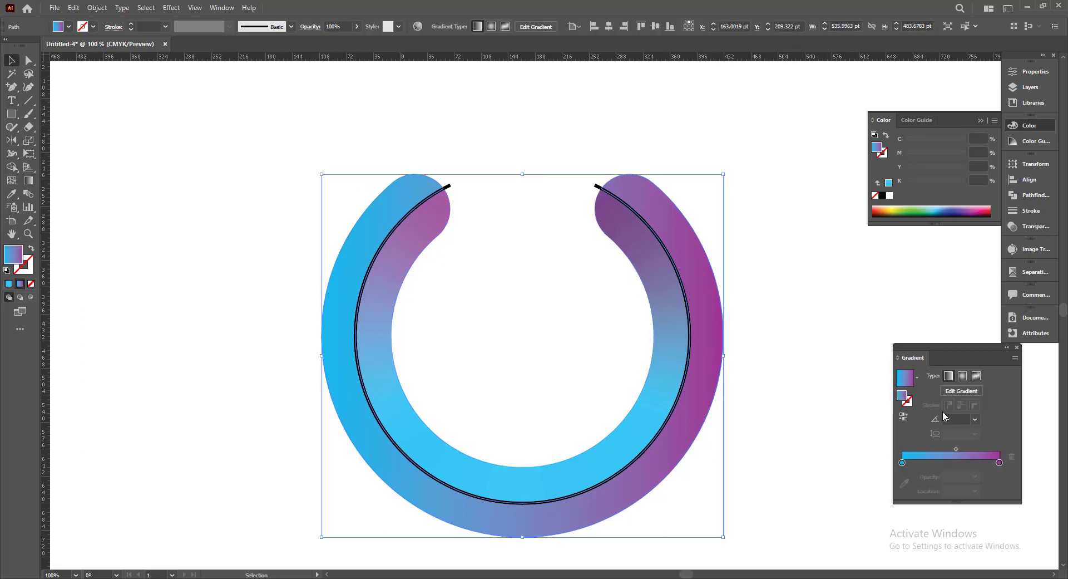
click(961, 391)
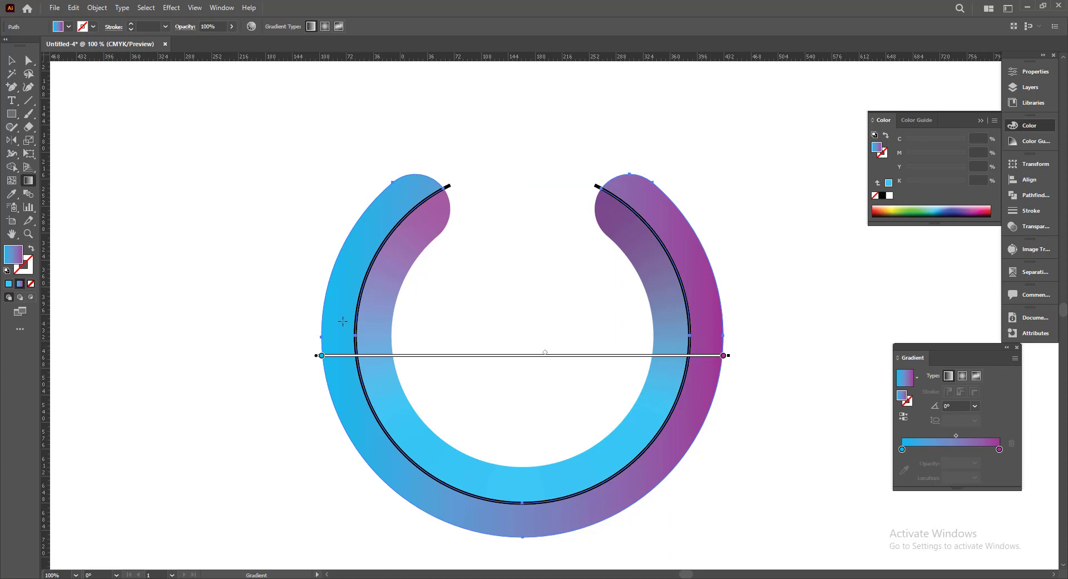
key(v)
Step: Add a gradient stop in the upper-left part of the inner band and set its cyan to 30%
click(962, 391)
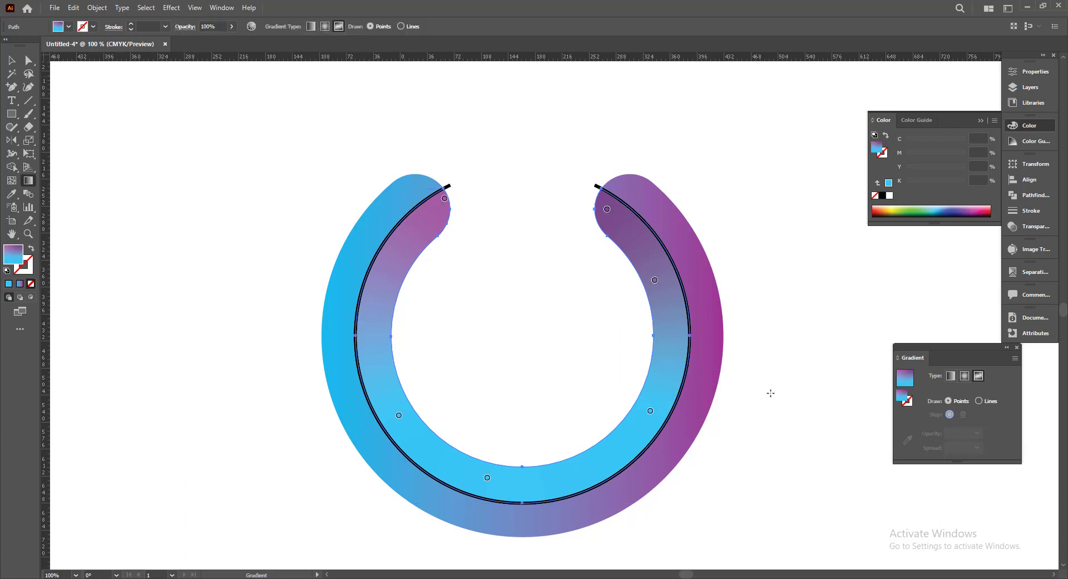
click(384, 269)
double_click(384, 269)
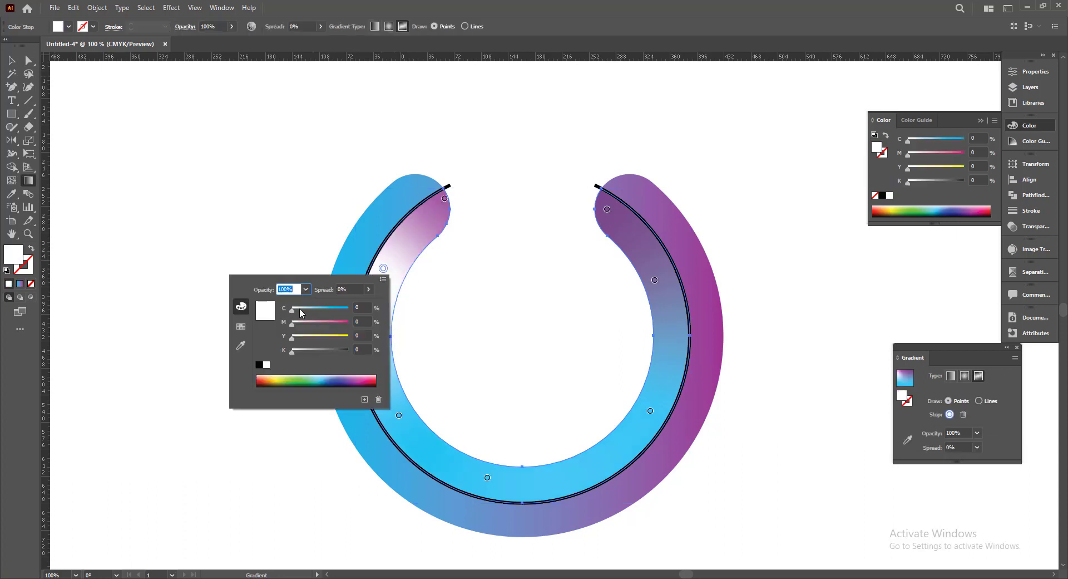
drag(301, 310, 307, 310)
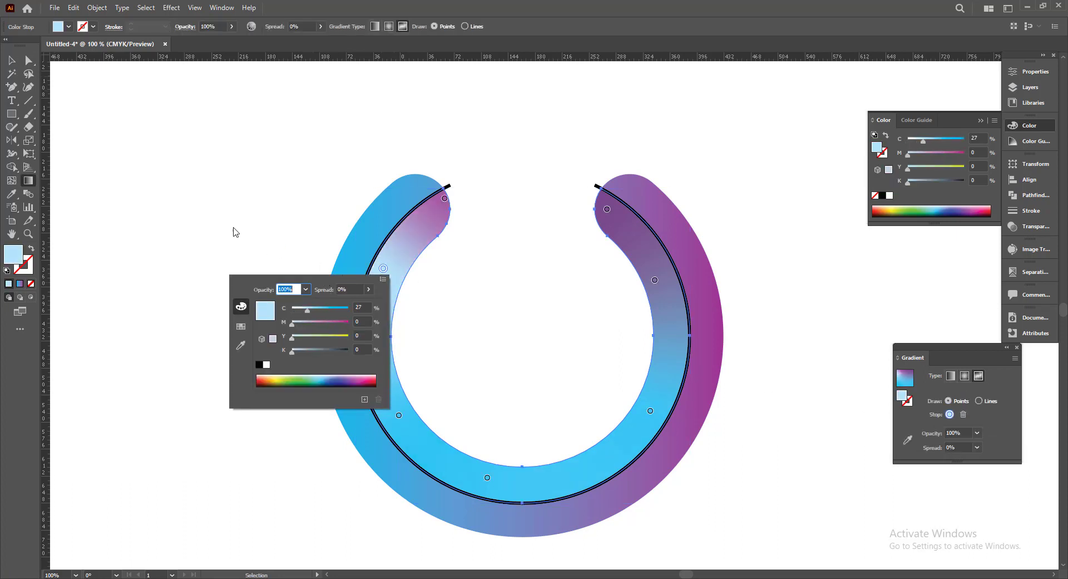
click(301, 237)
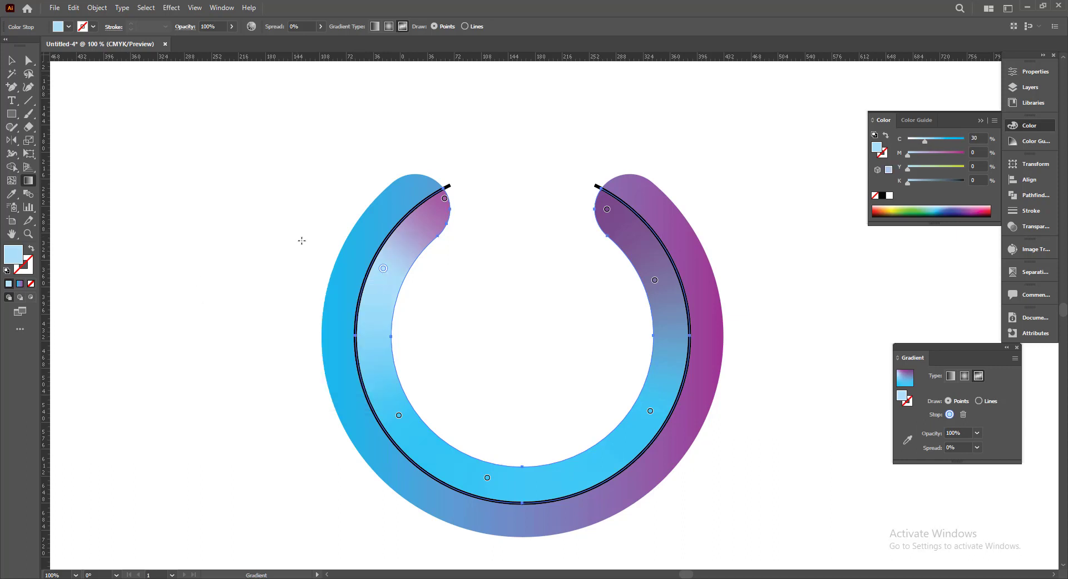
Step: Set the inner band's new upper-left stop to C 39 and M 7, and deselect the band
double_click(383, 269)
drag(309, 311, 298, 328)
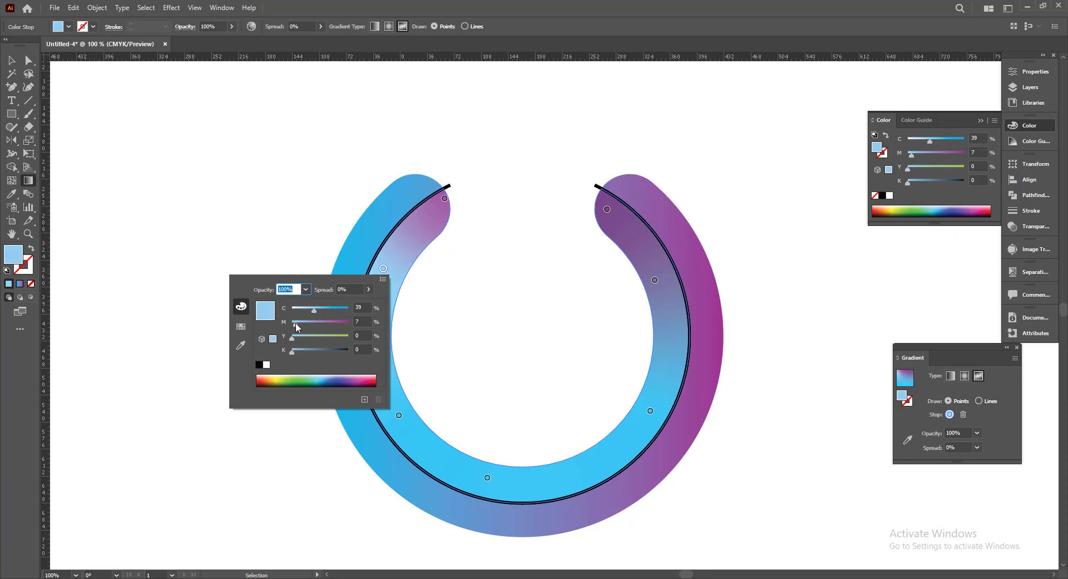
click(268, 180)
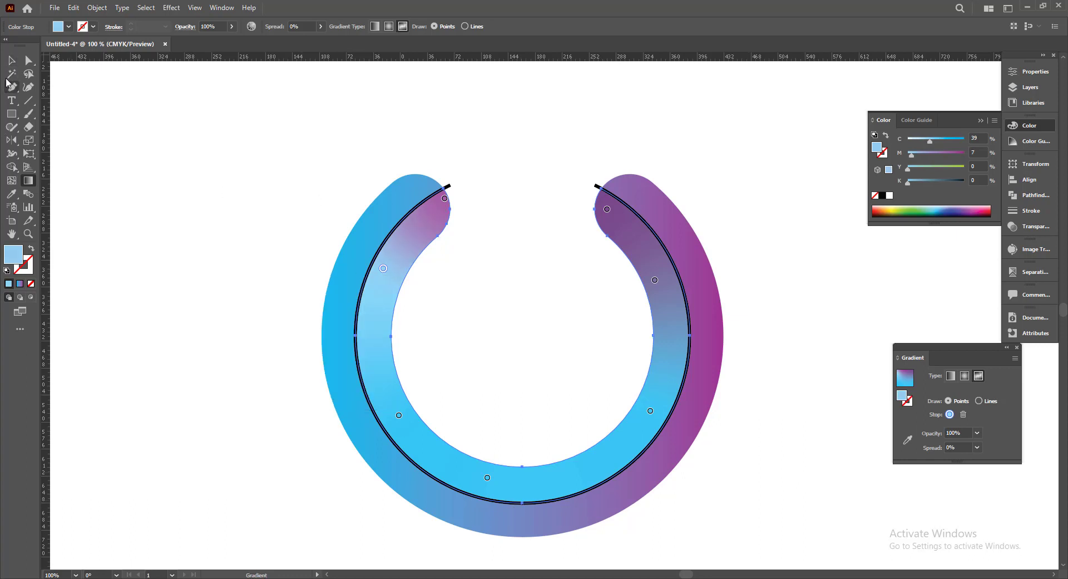
click(11, 60)
click(476, 152)
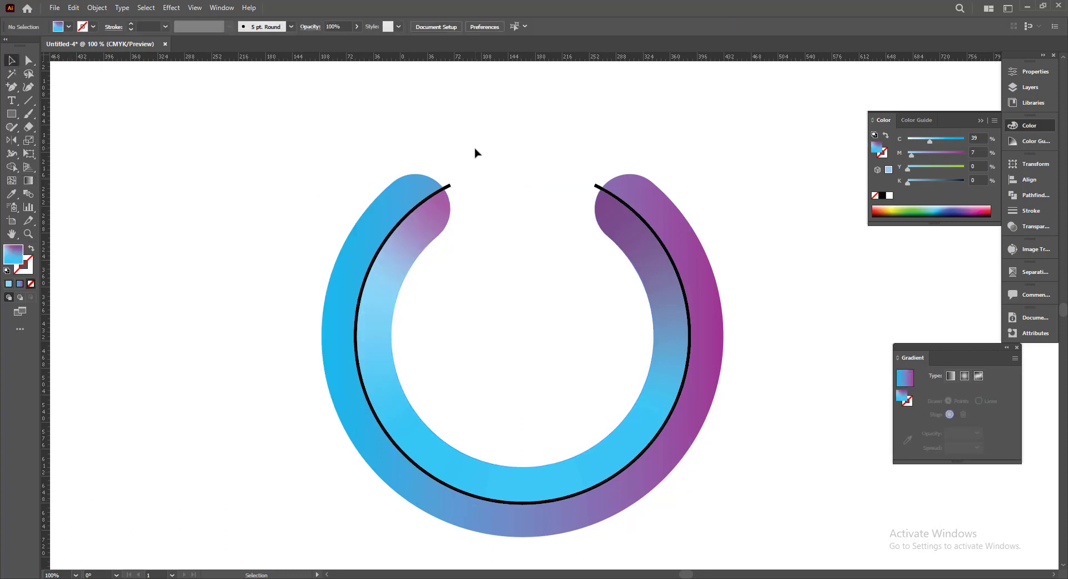
Step: Recolor the guiding arc's stroke light blue with C 29 and magenta, yellow and black at 0
click(436, 193)
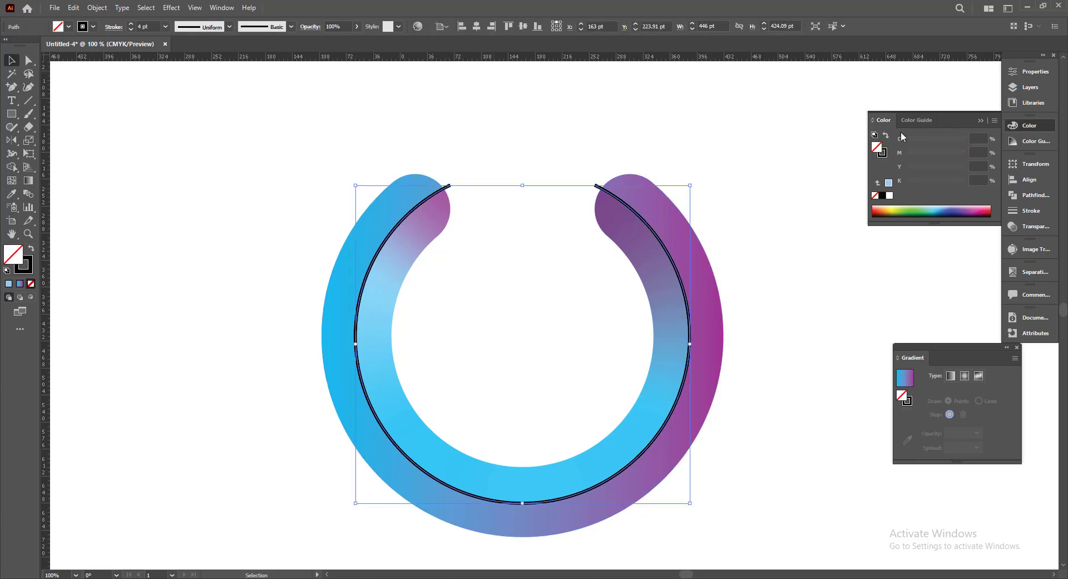
click(885, 156)
click(922, 181)
drag(909, 142, 923, 143)
drag(923, 181, 908, 181)
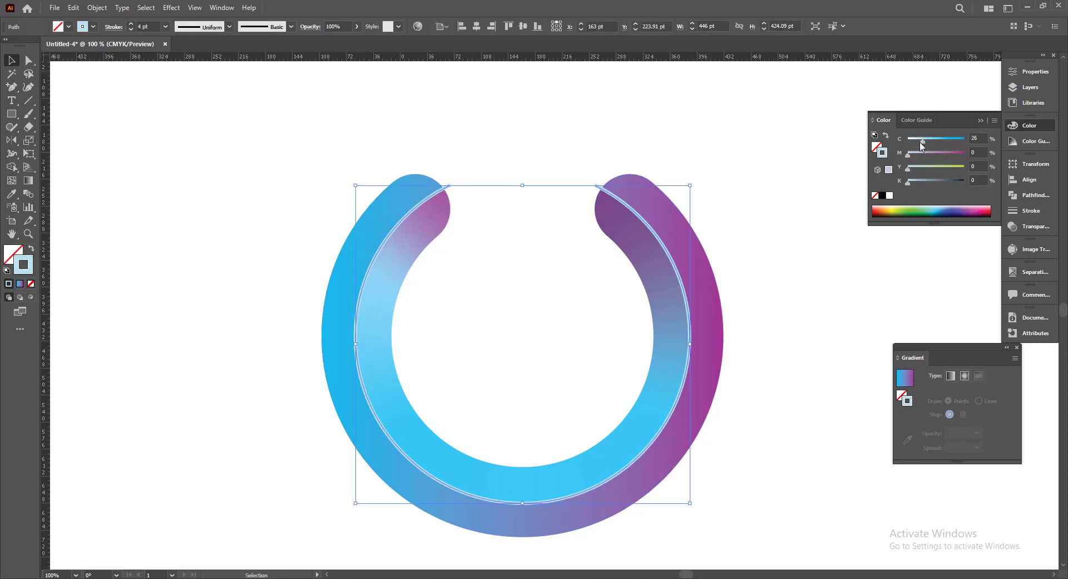
click(784, 272)
scroll(776, 286, down, 3)
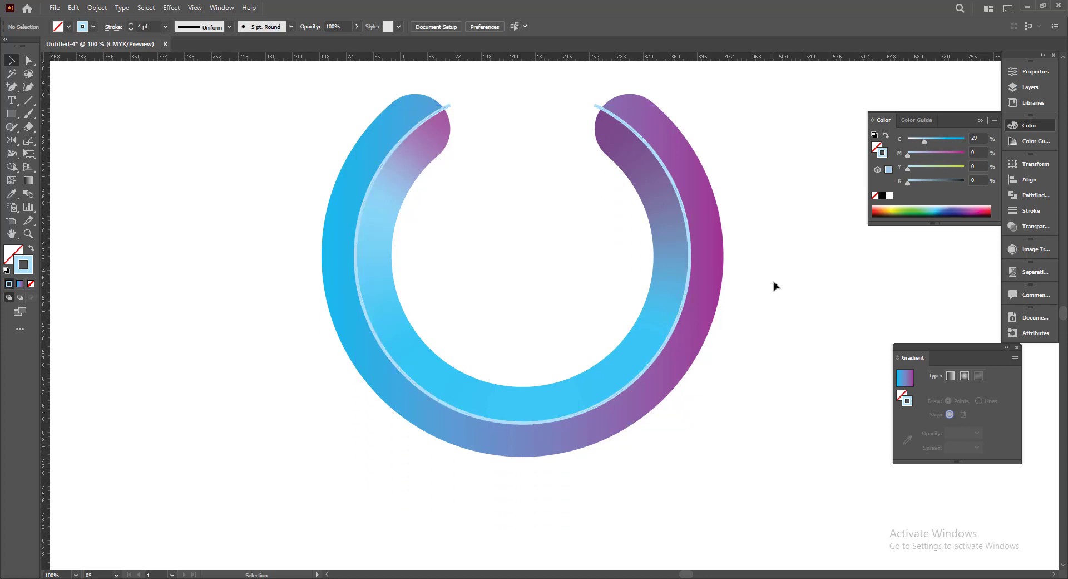
scroll(735, 281, right, 2)
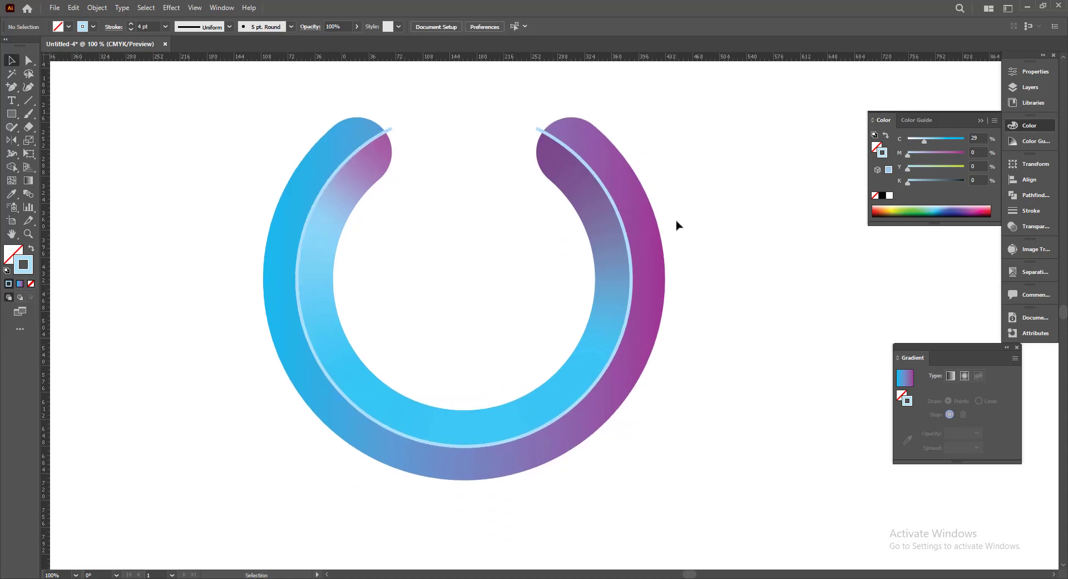
Step: Examine how the light blue arc's two ends meet the ring at its opening
click(389, 128)
scroll(420, 118, up, 1)
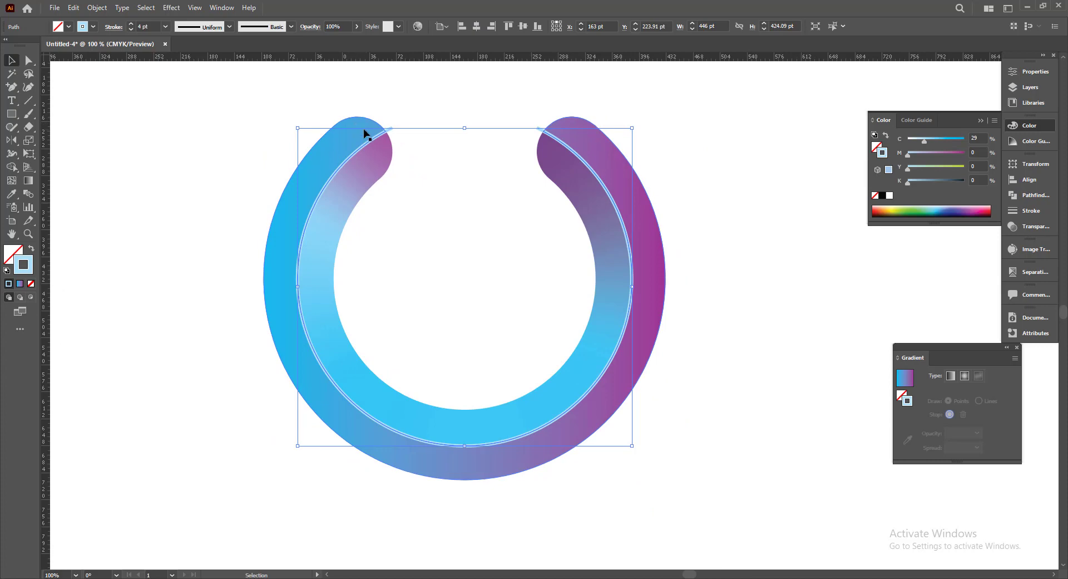
scroll(365, 161, up, 3)
scroll(363, 138, down, 2)
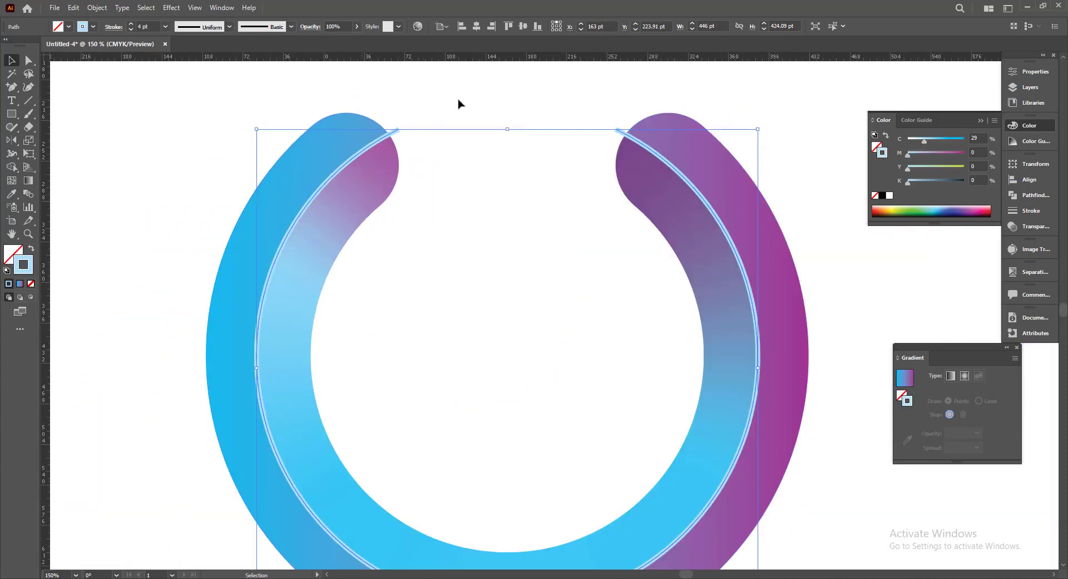
click(458, 104)
scroll(458, 104, down, 2)
drag(744, 248, 734, 296)
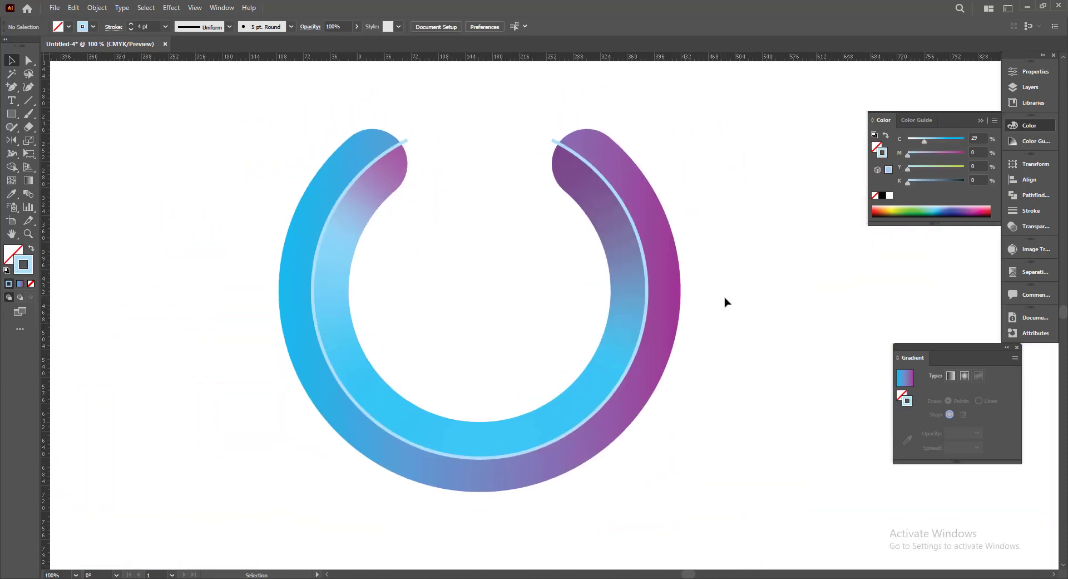
scroll(463, 161, up, 1)
drag(460, 165, 453, 152)
drag(545, 293, 546, 254)
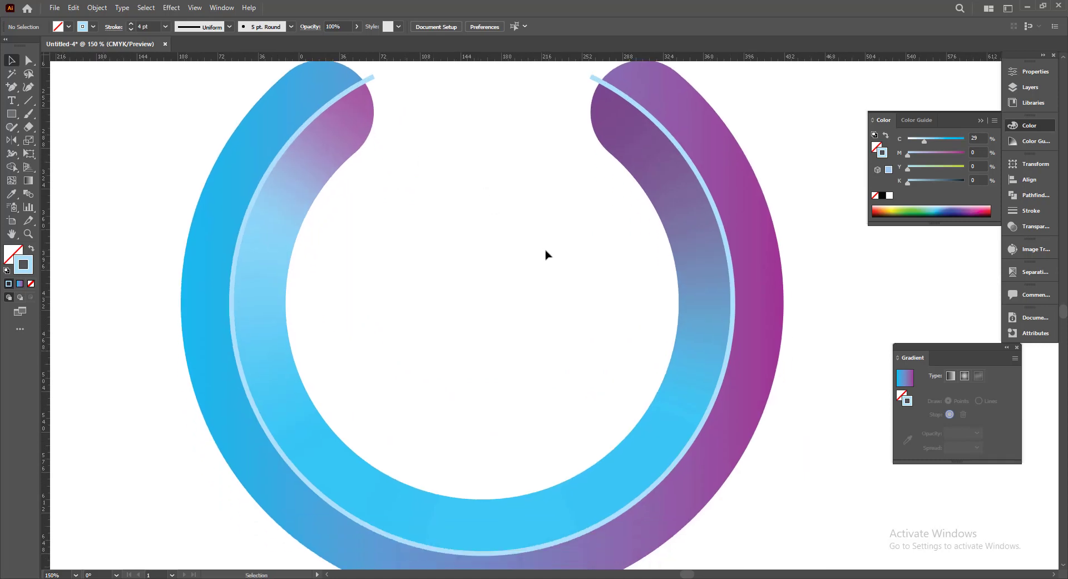
drag(457, 156, 479, 211)
click(389, 138)
key(a)
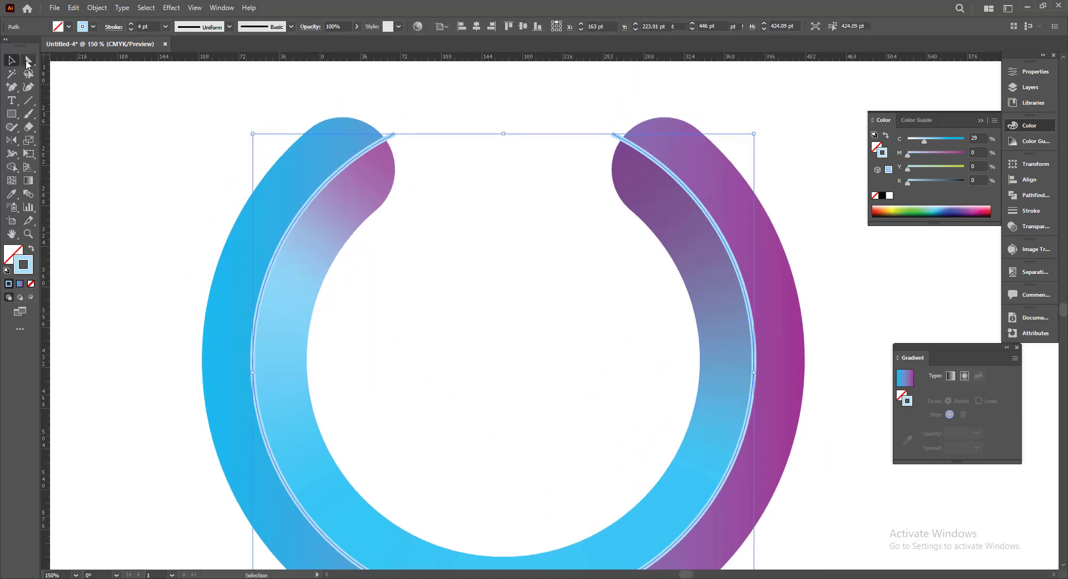
click(444, 148)
key(v)
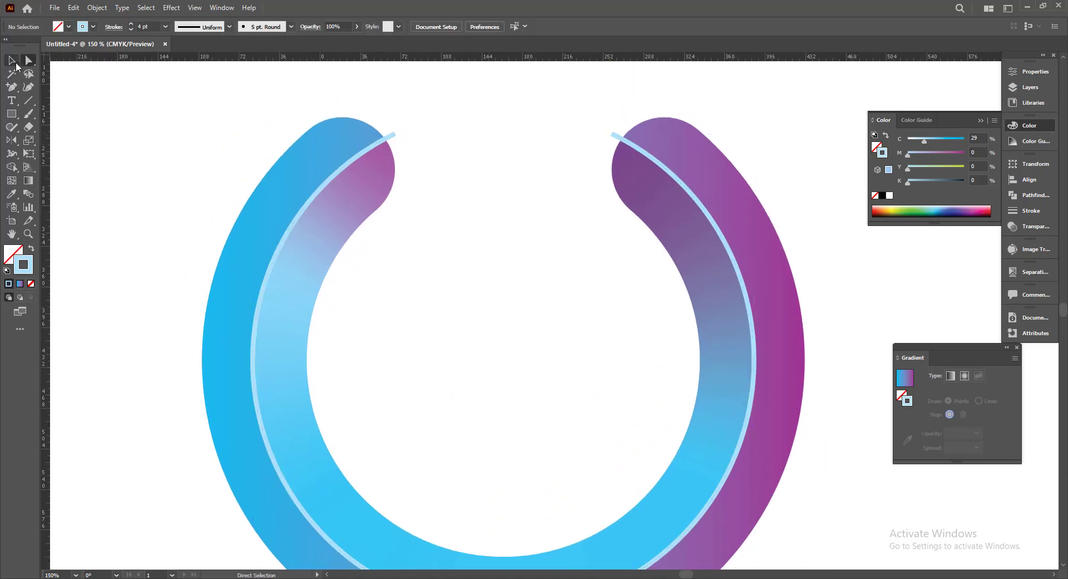
click(390, 136)
shift+click(372, 239)
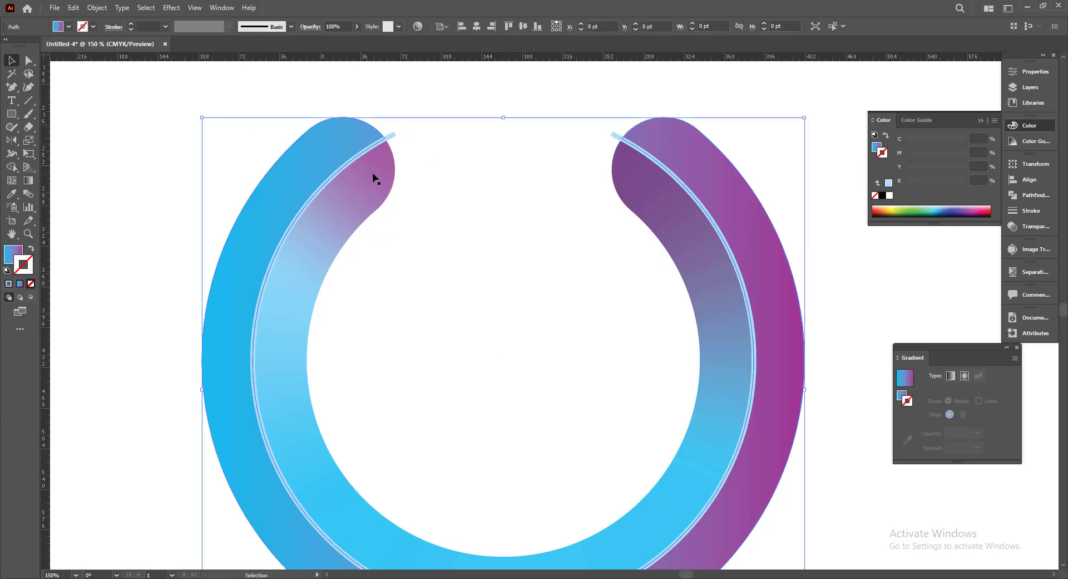
click(414, 193)
drag(385, 169, 400, 176)
key(ctrl+z)
click(458, 134)
Step: Select both bands and the arc, and trim off the arc's overhanging ends at the ring's opening with Shape Builder
scroll(640, 125, up, 2)
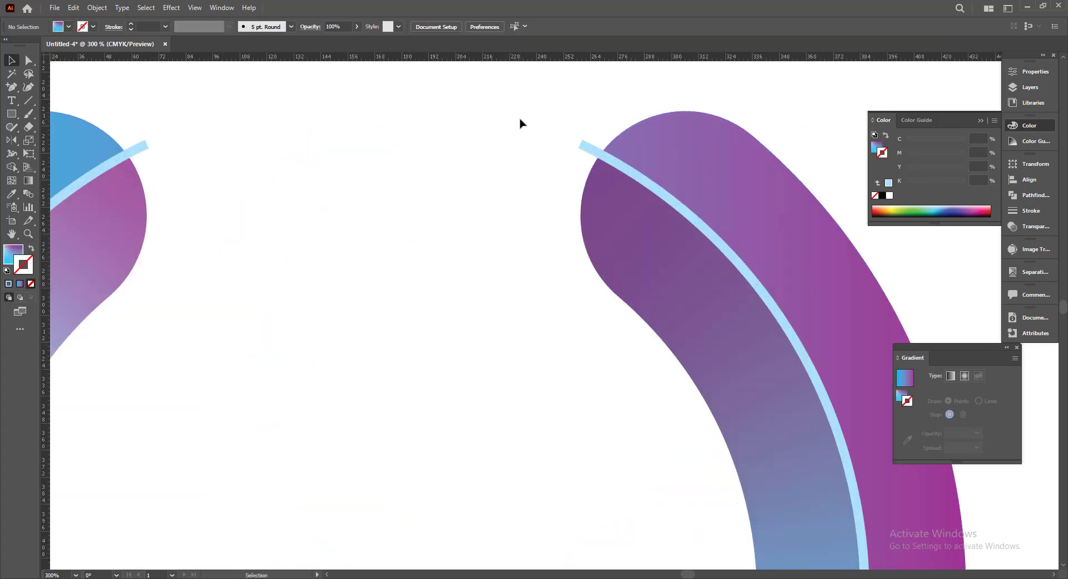
drag(520, 121, 602, 169)
scroll(241, 133, down, 1)
drag(104, 88, 548, 245)
key(shift+m)
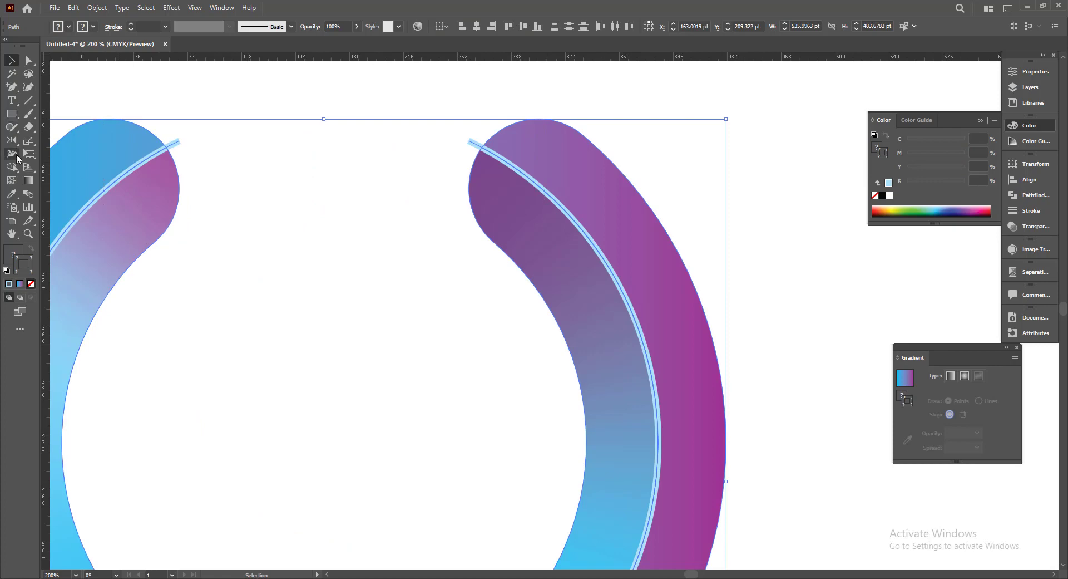
key(v)
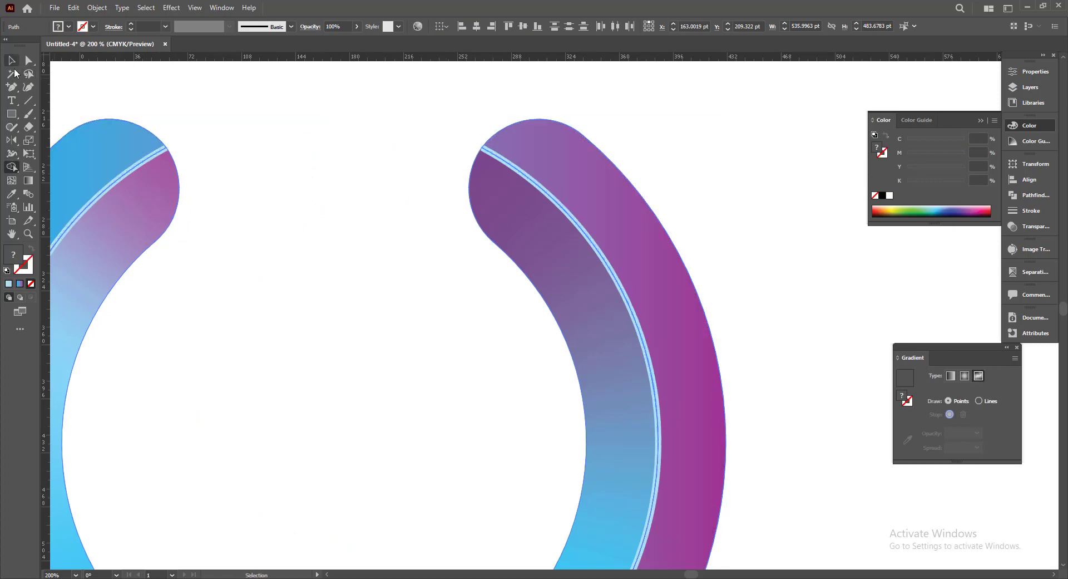
scroll(576, 156, down, 2)
click(705, 282)
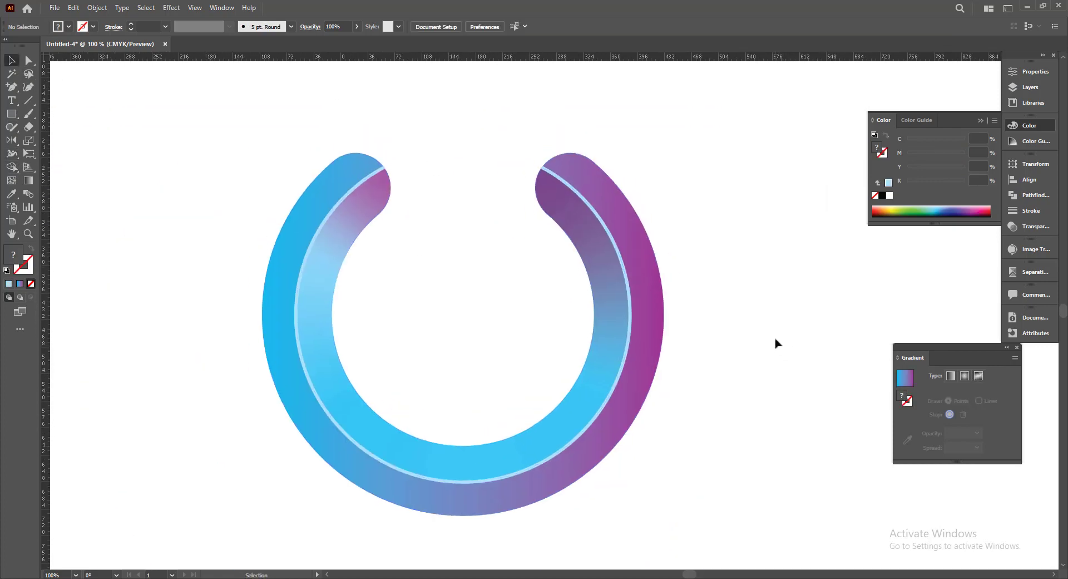
Step: Draw a background square about 997 pt wide, centered on the ring
drag(12, 113, 68, 126)
scroll(457, 323, down, 1)
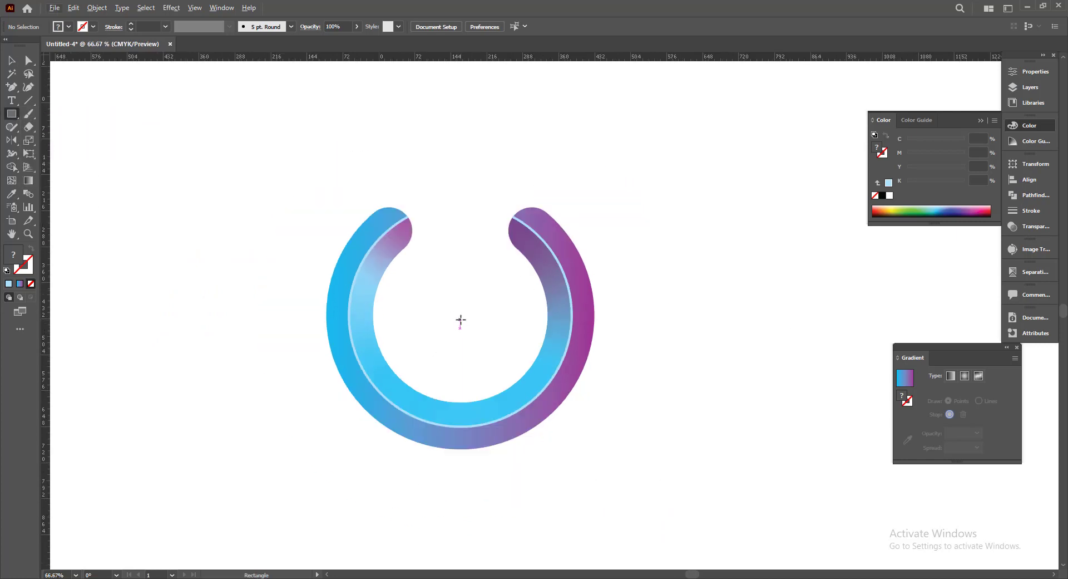
drag(461, 319, 709, 554)
Step: Fill the background square blue with C 83.14 and M 74.51, and send it behind the ring
click(949, 211)
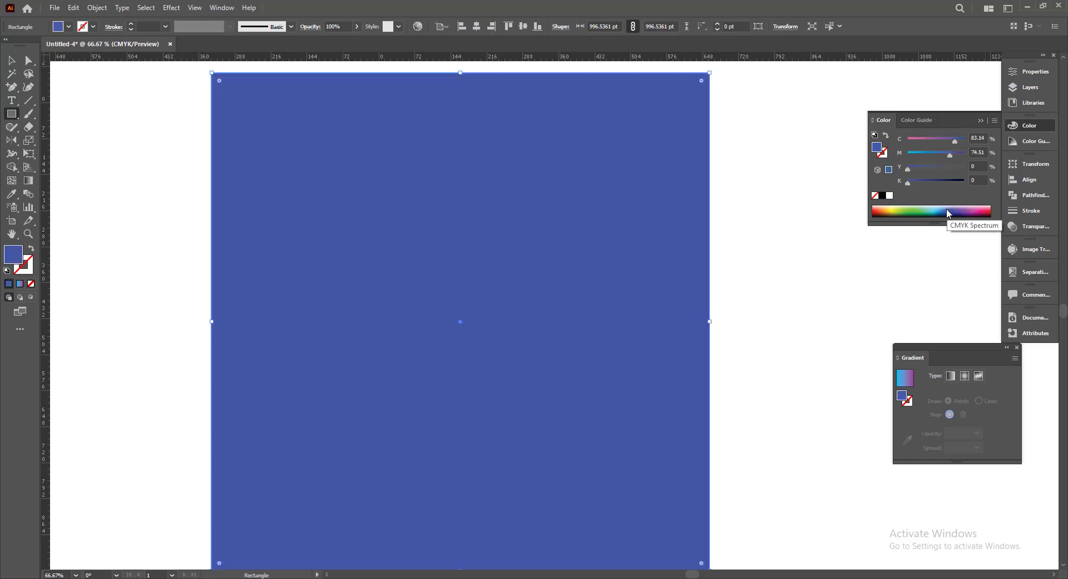
key(ctrl+shift+bracketleft)
key(ctrl+plus)
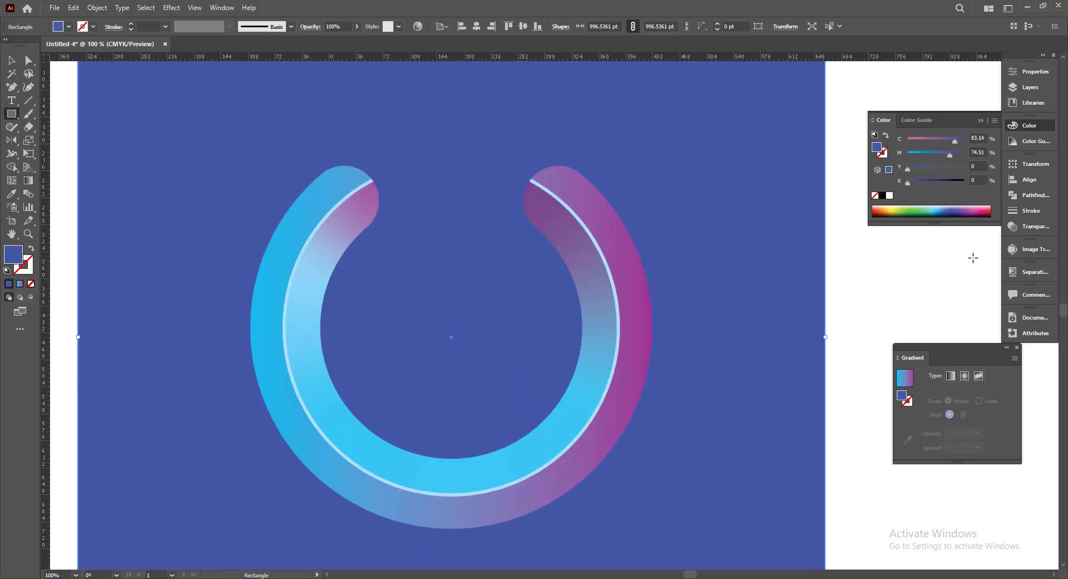
Step: Apply a radial gradient to the background square and set its outer stop to C 100 and M 100
click(964, 376)
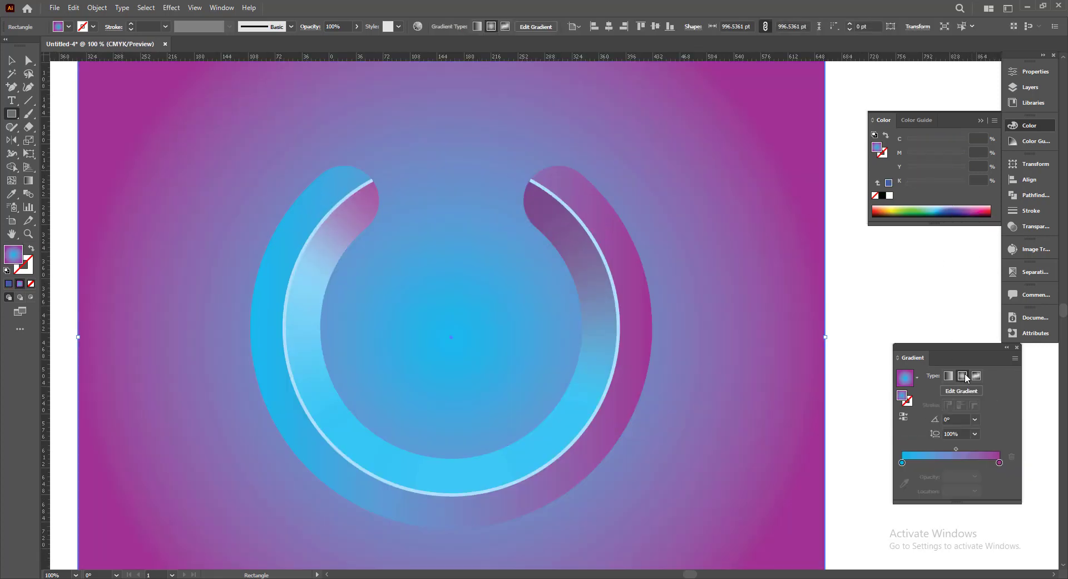
click(1000, 463)
double_click(1000, 463)
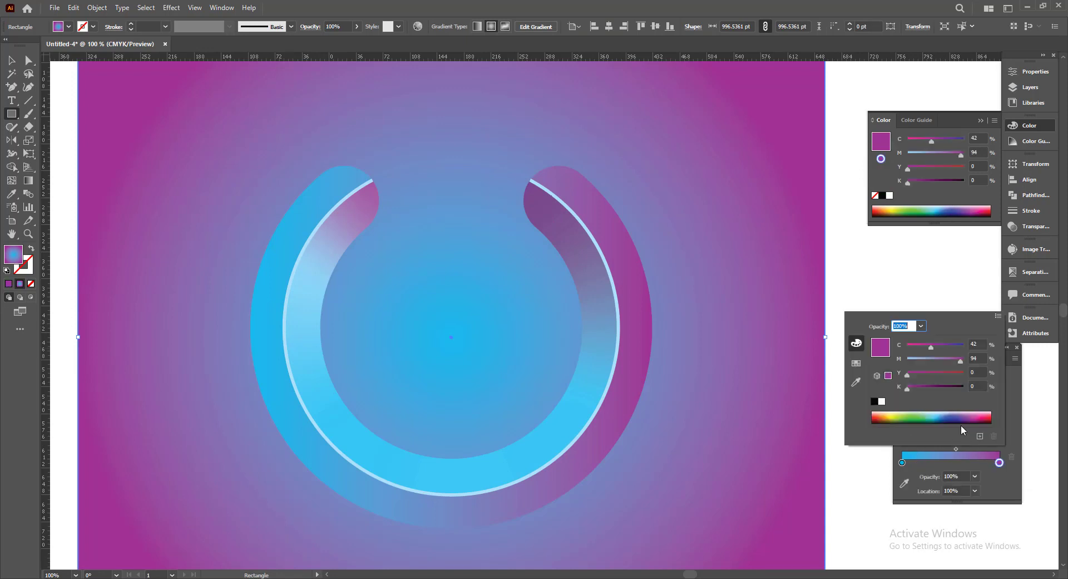
click(950, 414)
drag(954, 362, 975, 365)
click(12, 60)
scroll(318, 175, down, 1)
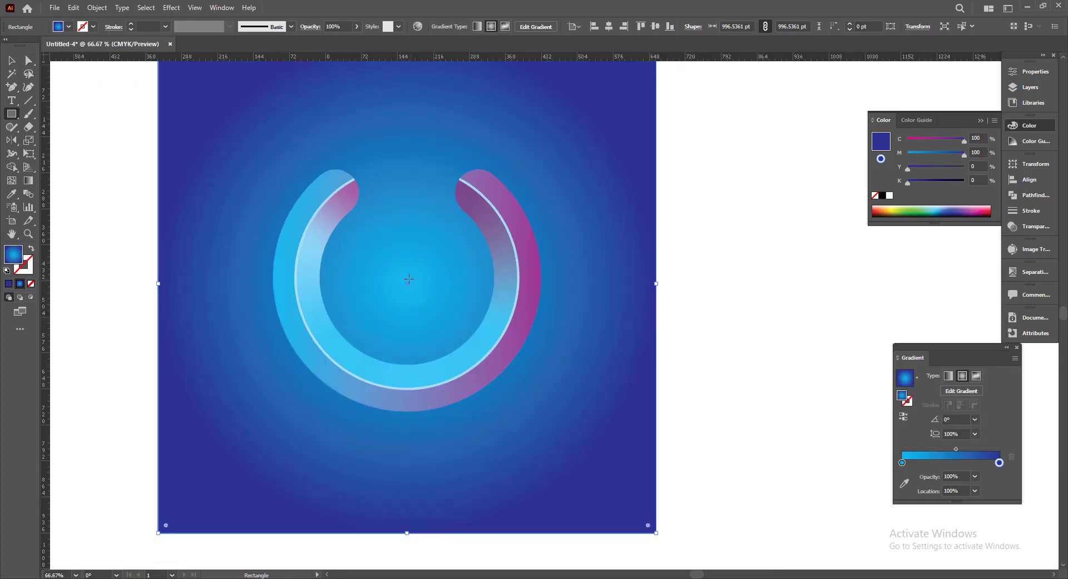
Step: Move the midpoint of the background's radial gradient to about 13%, deselect the square and put away the color sliders
scroll(409, 280, up, 1)
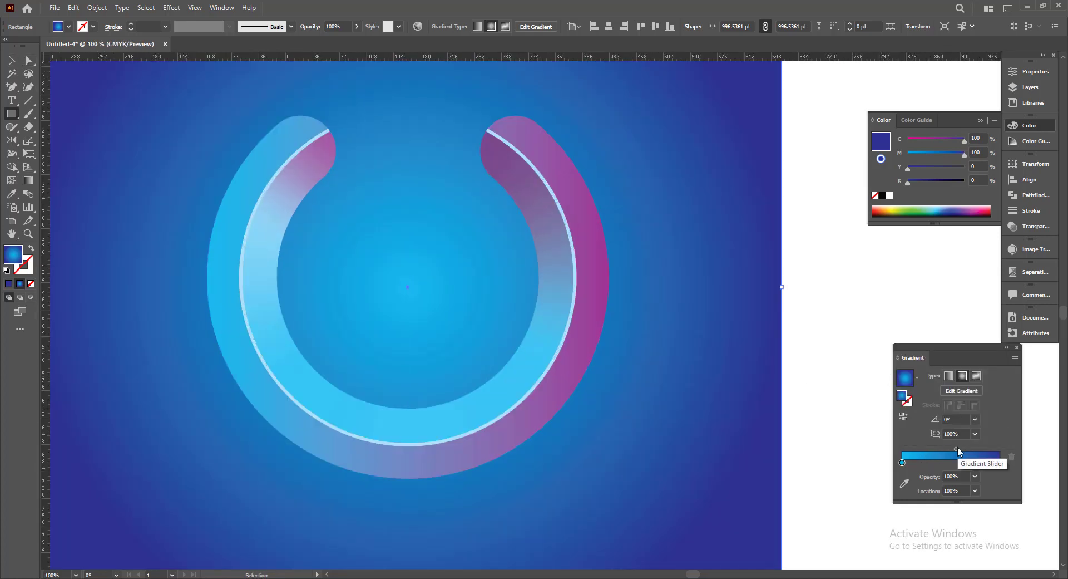
drag(956, 449, 917, 448)
scroll(697, 332, down, 1)
scroll(554, 300, up, 1)
scroll(724, 362, up, 3)
scroll(790, 393, down, 3)
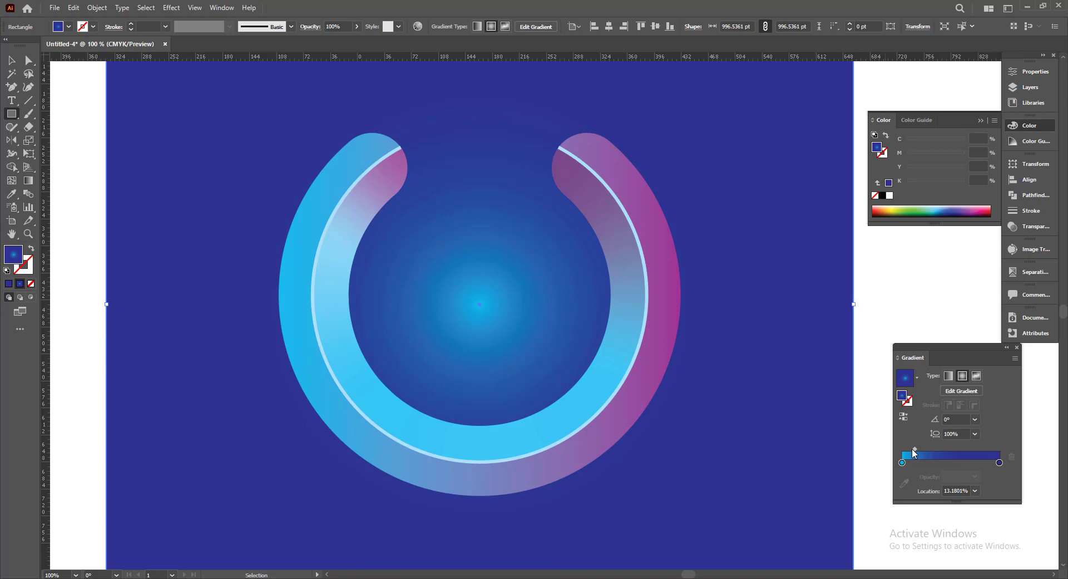
click(10, 59)
click(81, 172)
click(981, 121)
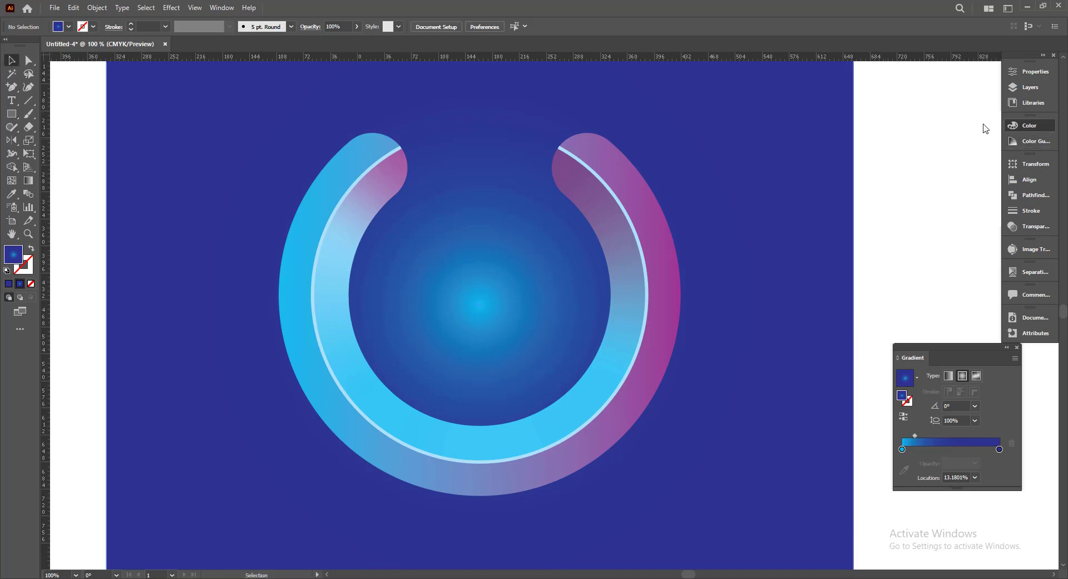